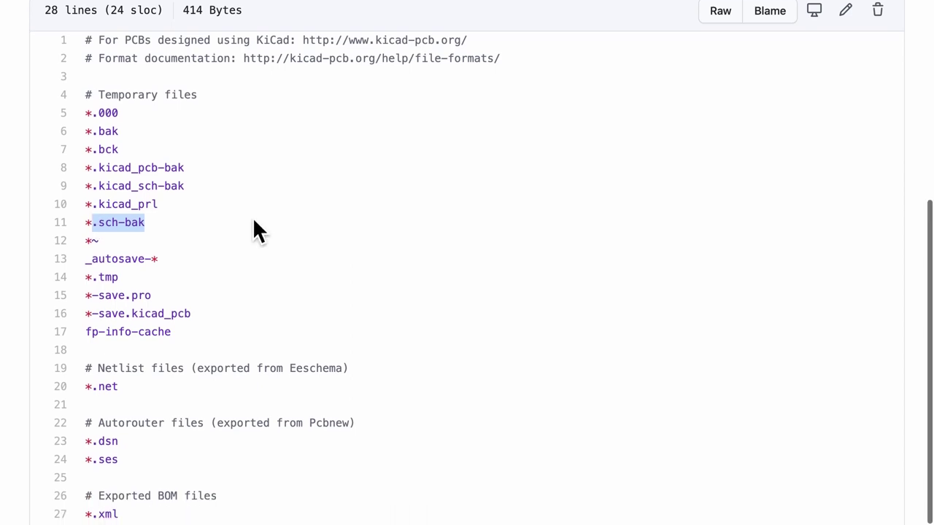
# Step: Copy lines 1 to 24 of the KiCad .gitignore template, from the header comments through *.ses
pyautogui.moveTo(88, 40); pyautogui.dragTo(246, 471)
pyautogui.press('super+c')
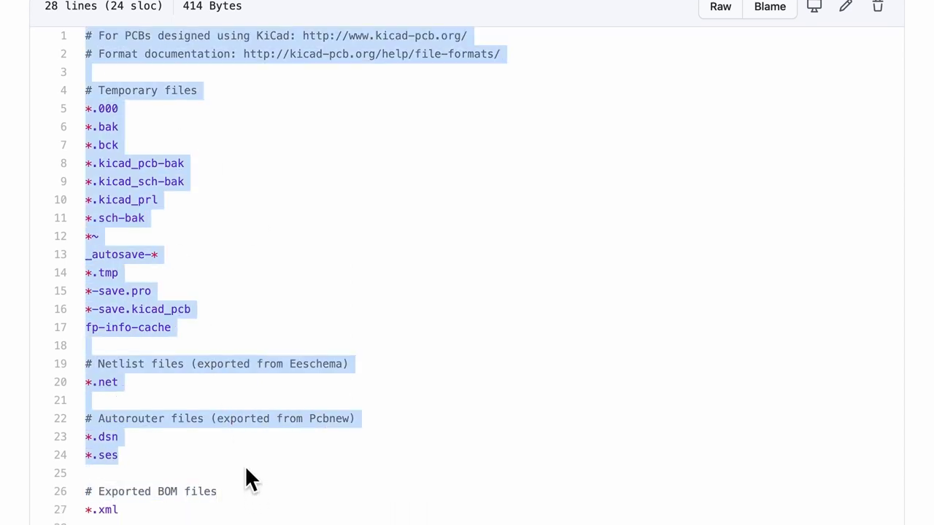
pyautogui.scroll(-2, 246, 470)
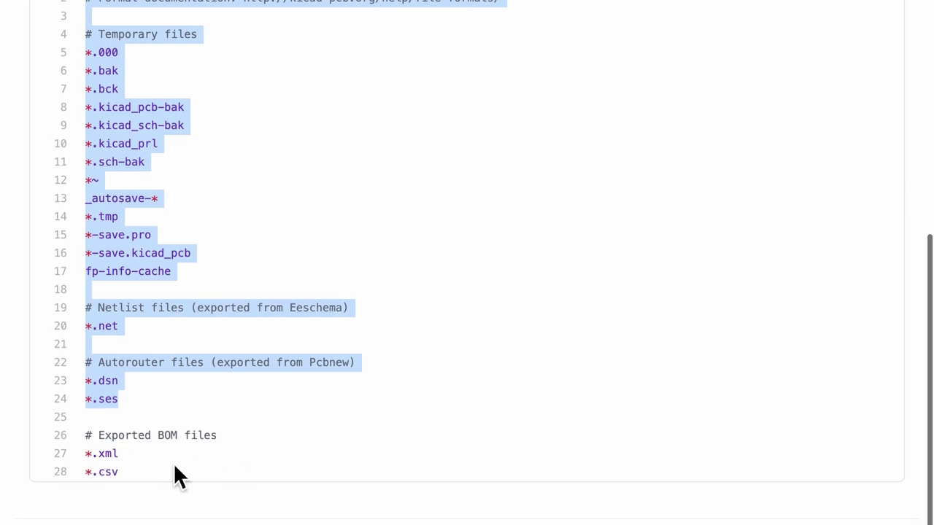
pyautogui.scroll(3, 278, 361)
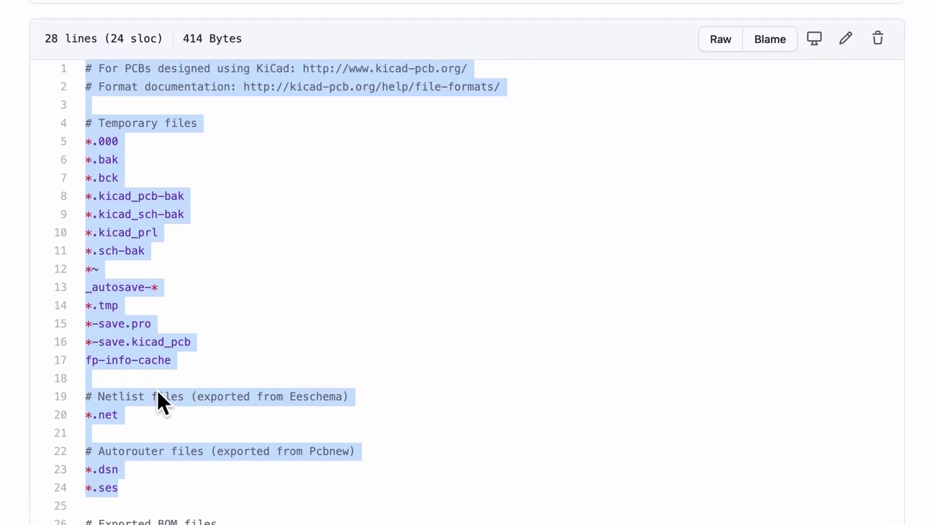
# Step: Switch to the terminal, create an empty .gitignore in the loracomms folder with touch, and open the folder in VS Code
pyautogui.write('gno')
pyautogui.write('re')
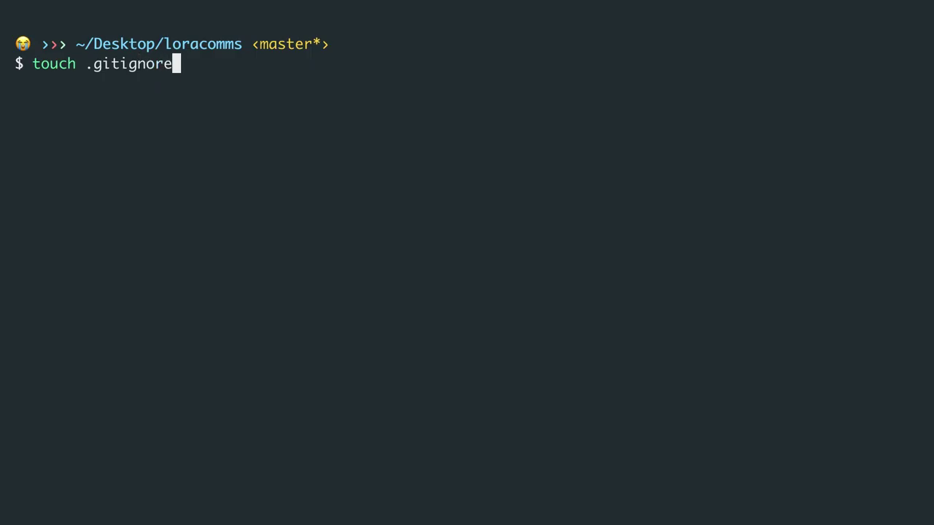
pyautogui.press('Return')
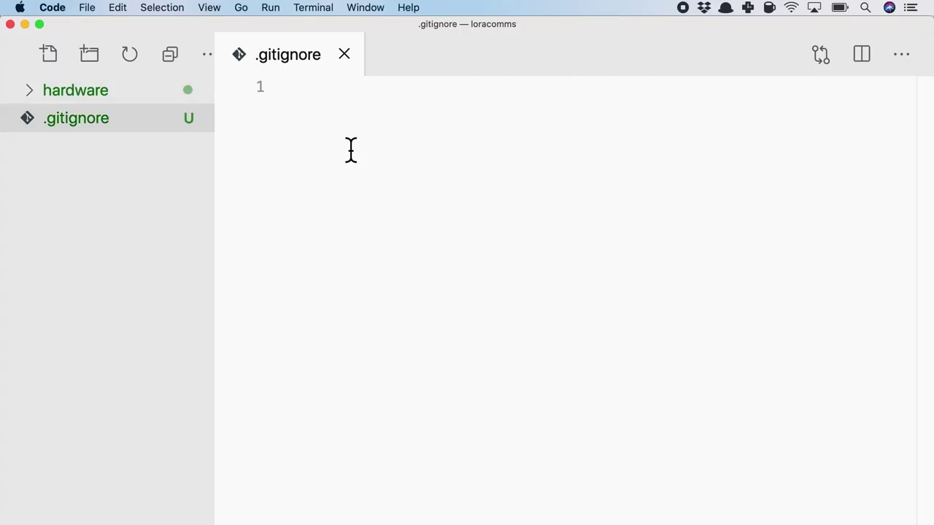
# Step: Paste the copied KiCad ignore rules into the empty .gitignore file
pyautogui.press('super+v')
pyautogui.scroll(2, 397, 169)
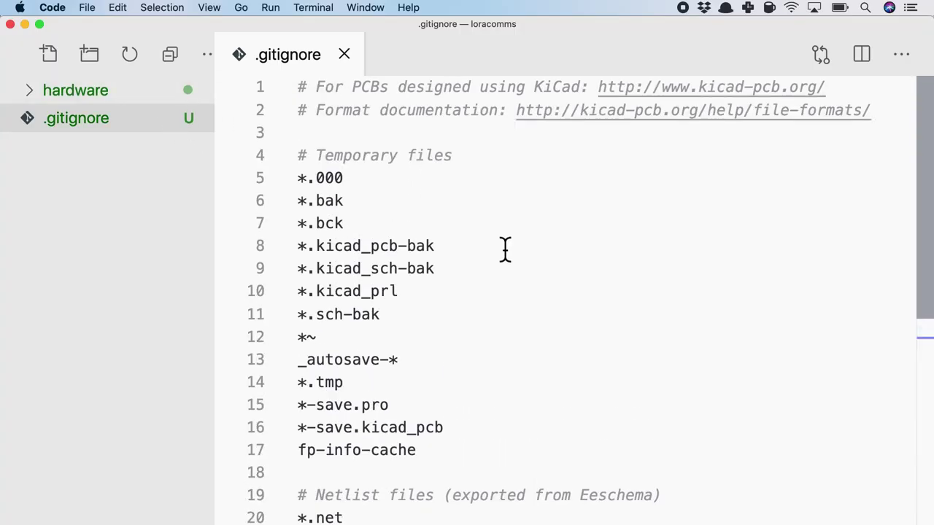
pyautogui.scroll(-7, 505, 251)
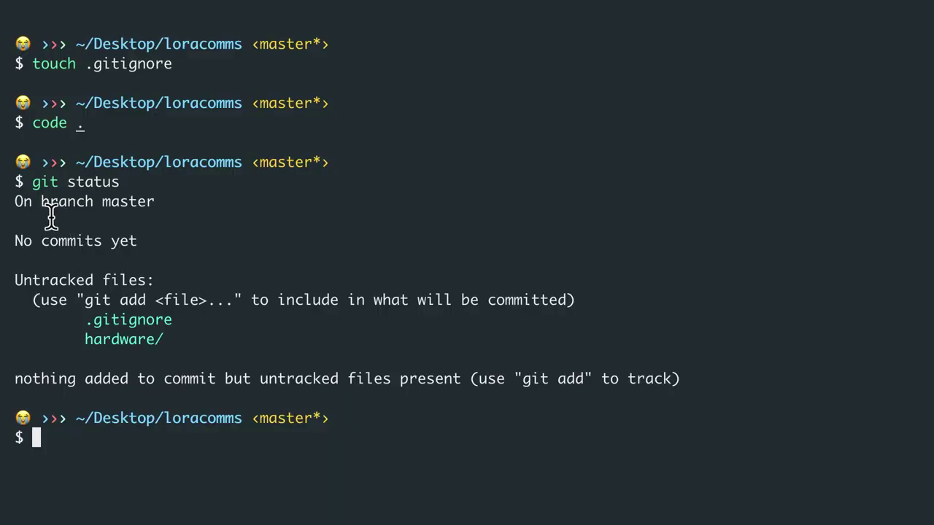
# Step: Switch to the terminal and run git status -u to list each untracked file individually
pyautogui.moveTo(32, 182); pyautogui.dragTo(132, 188)
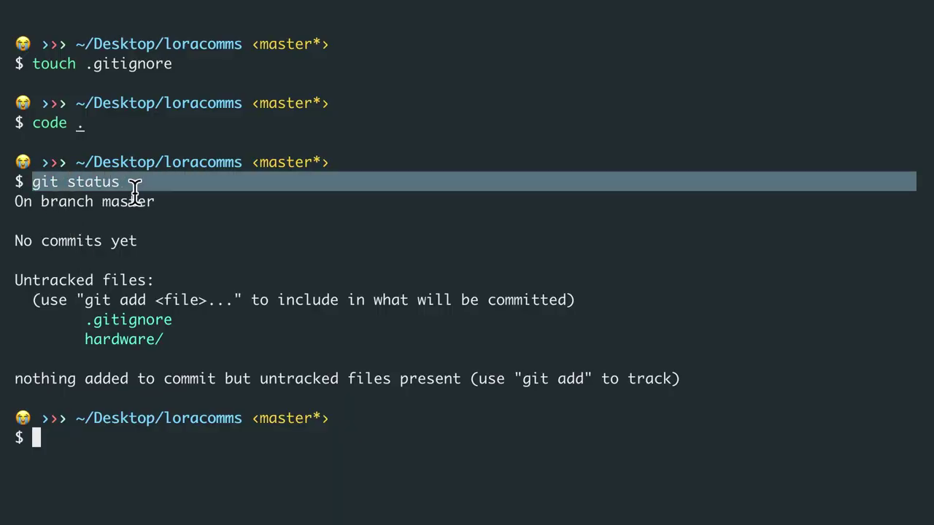
pyautogui.tripleClick(127, 326)
pyautogui.click(260, 300)
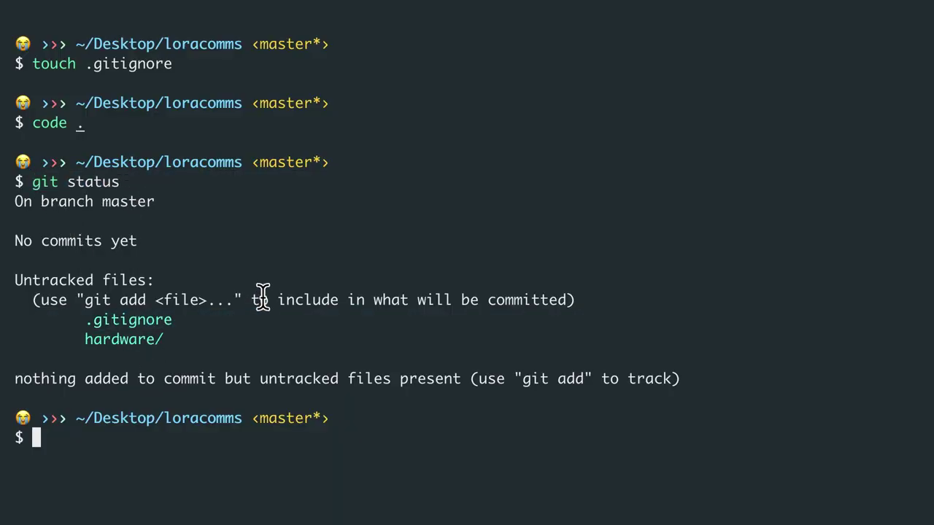
pyautogui.write('git sta')
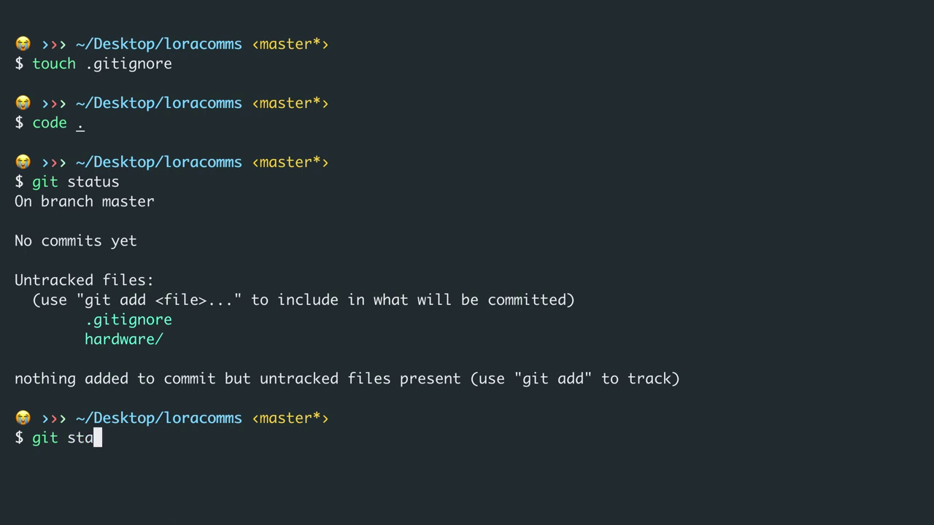
pyautogui.write('tus -u')
pyautogui.press('Return')
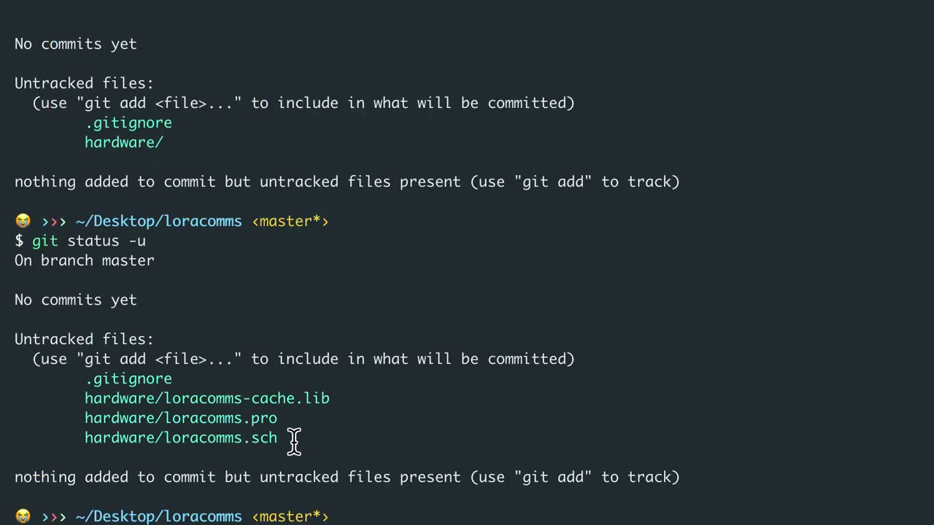
pyautogui.moveTo(294, 440); pyautogui.dragTo(121, 440)
pyautogui.click(246, 429)
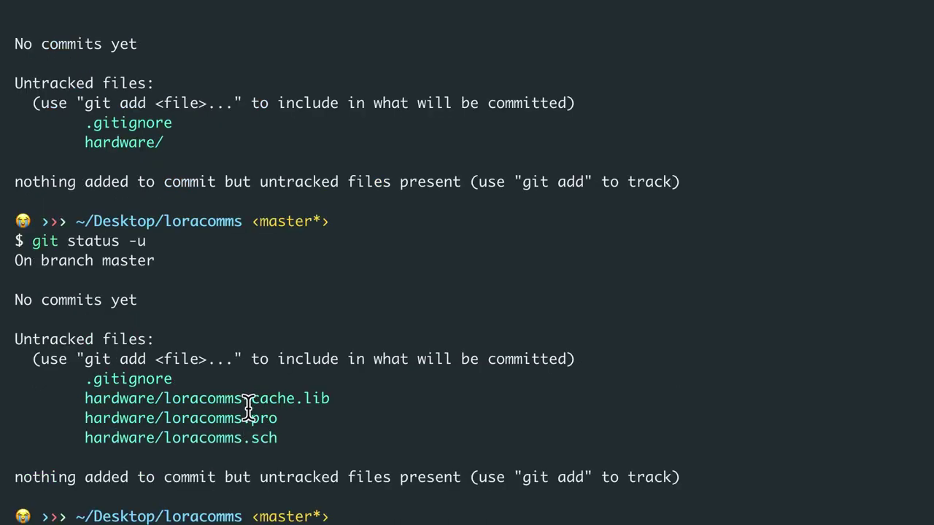
# Step: Switch to VS Code and add the rule *-cache.lib below fp-info-cache in .gitignore
pyautogui.moveTo(248, 407); pyautogui.dragTo(336, 407)
pyautogui.press('super+Tab')
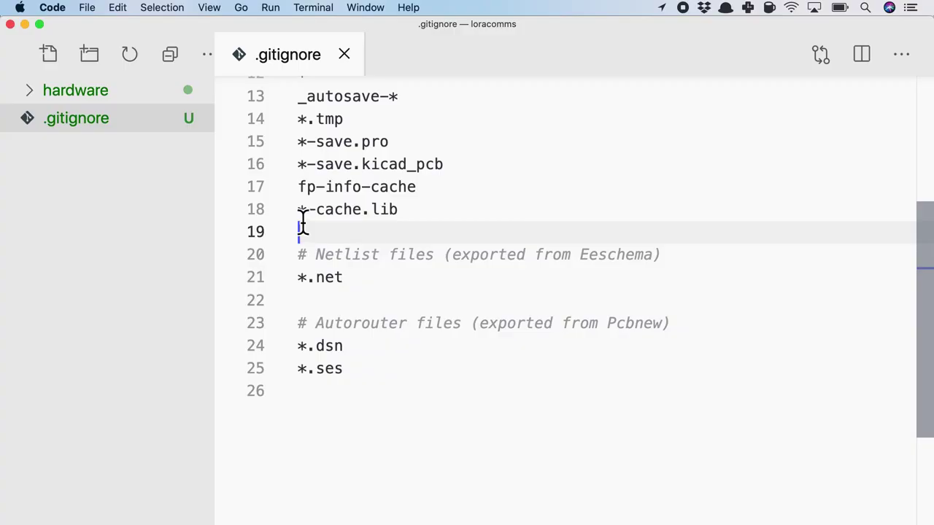
pyautogui.moveTo(300, 219); pyautogui.dragTo(401, 212)
pyautogui.press('Right')
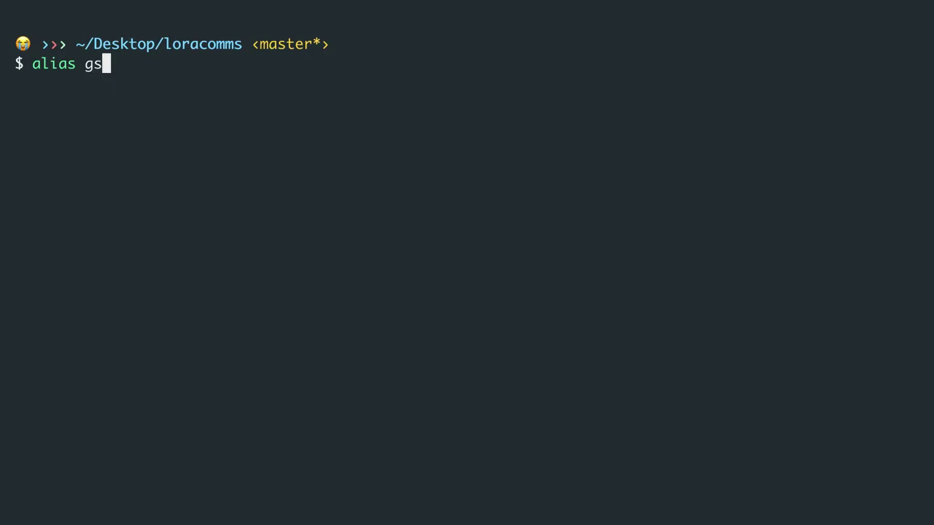
# Step: In the terminal, check what the gs alias stands for and run gs to review the untracked files
pyautogui.press('Return')
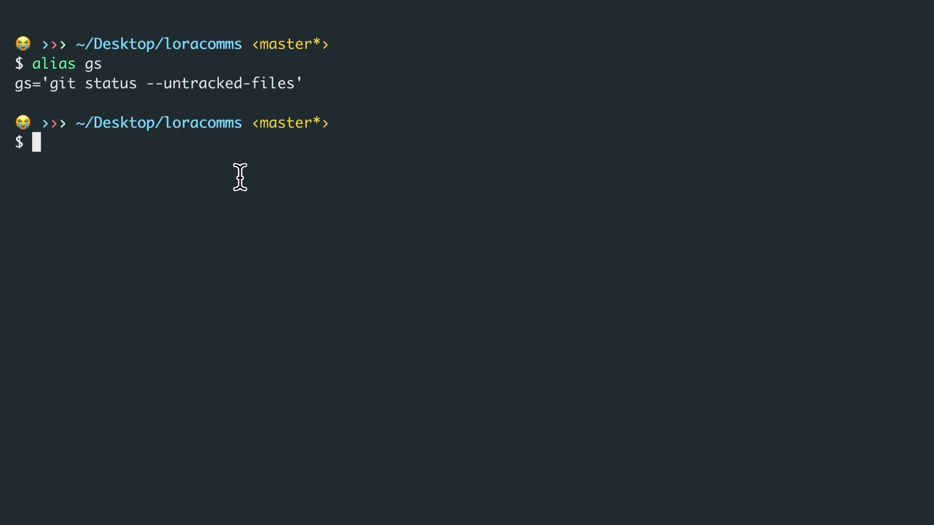
pyautogui.write('gs')
pyautogui.press('Return')
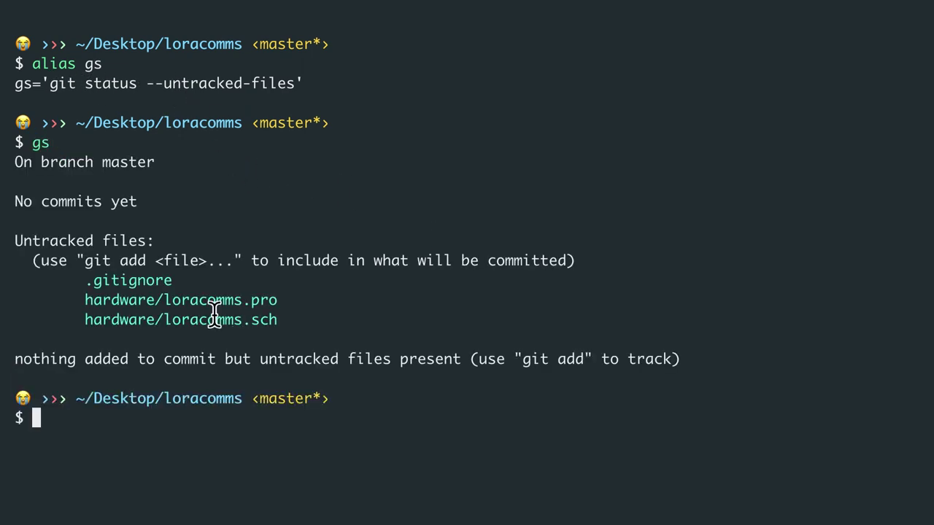
pyautogui.moveTo(86, 288); pyautogui.dragTo(292, 328)
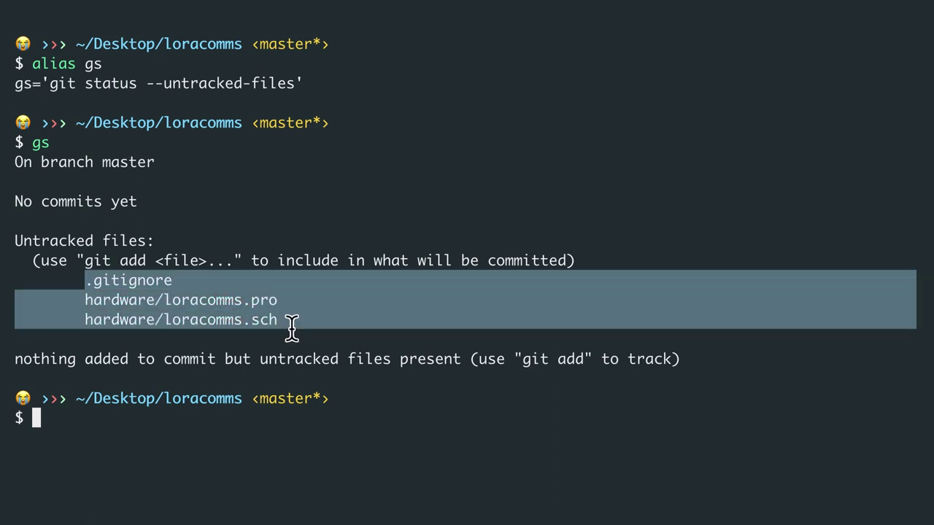
pyautogui.click(303, 329)
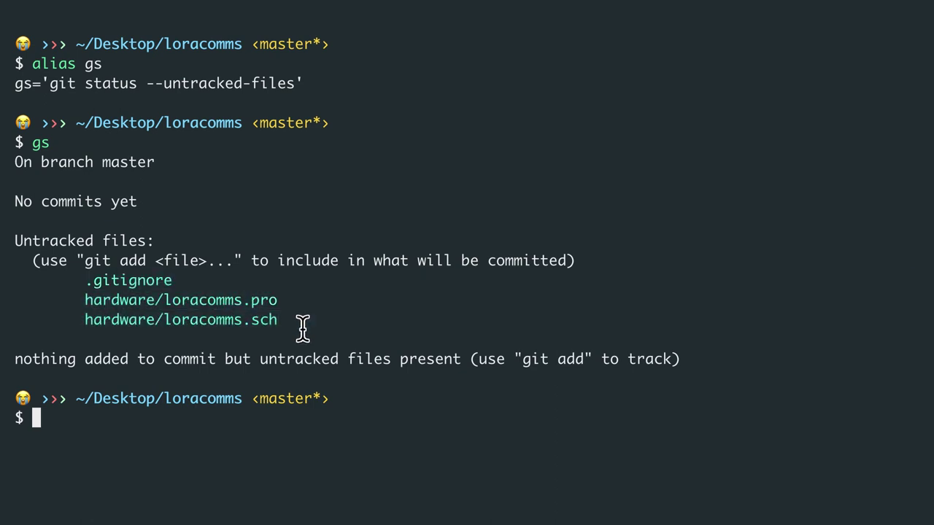
# Step: List the project folder with ll and tree to compare the cache and sch-bak files with the untracked list
pyautogui.write('ll')
pyautogui.press('Return')
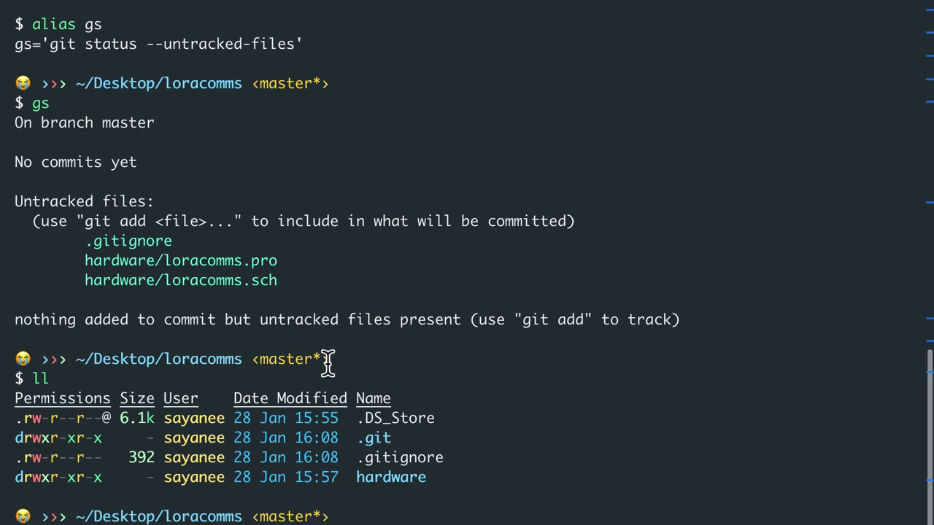
pyautogui.write('tree')
pyautogui.press('Return')
pyautogui.tripleClick(208, 385)
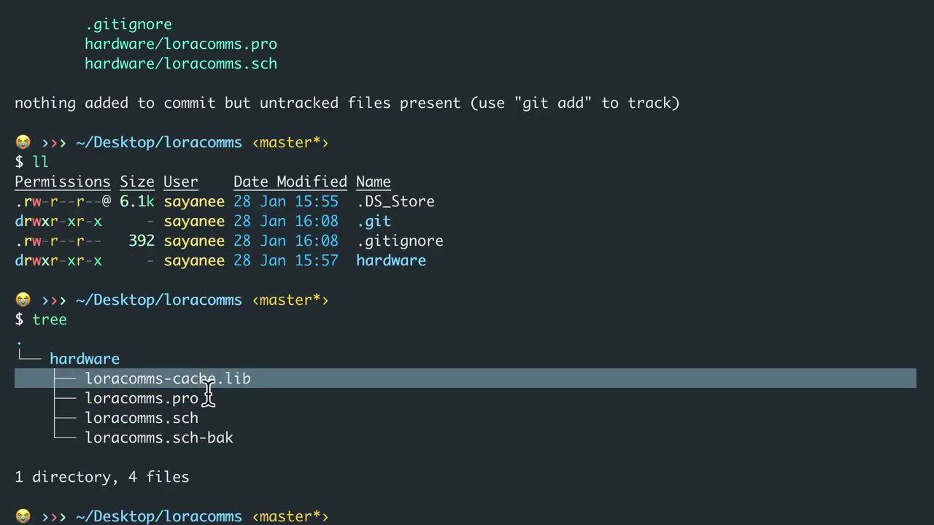
pyautogui.tripleClick(211, 441)
# Step: Clear the terminal, stage all files with git add . and commit them with the message "first commit"
pyautogui.hotkey('ctrl', 'l')
pyautogui.write('git a')
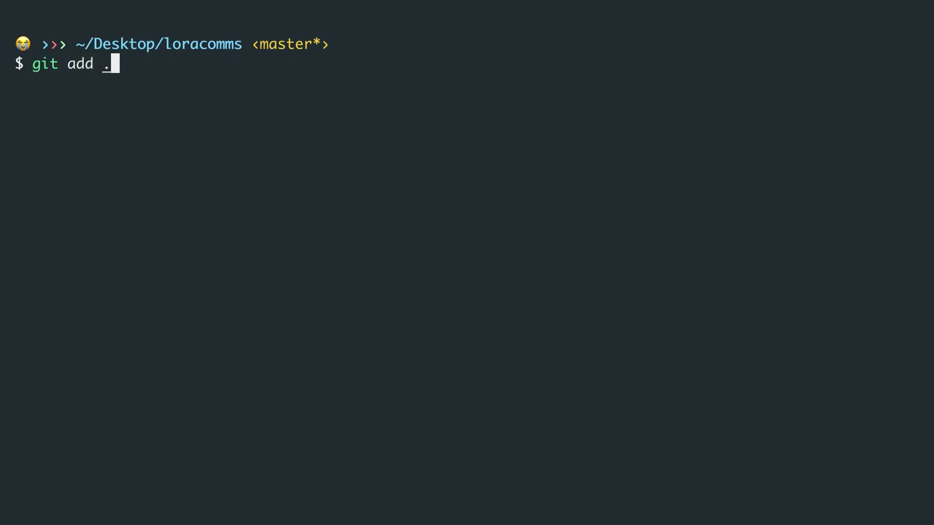
pyautogui.write('dd .')
pyautogui.press('Return')
pyautogui.write('git commit ')
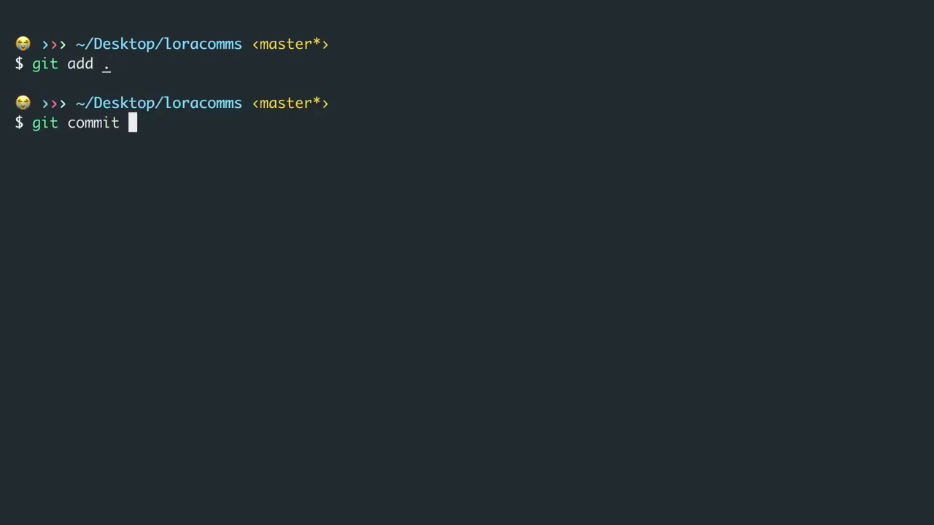
pyautogui.write('-m "')
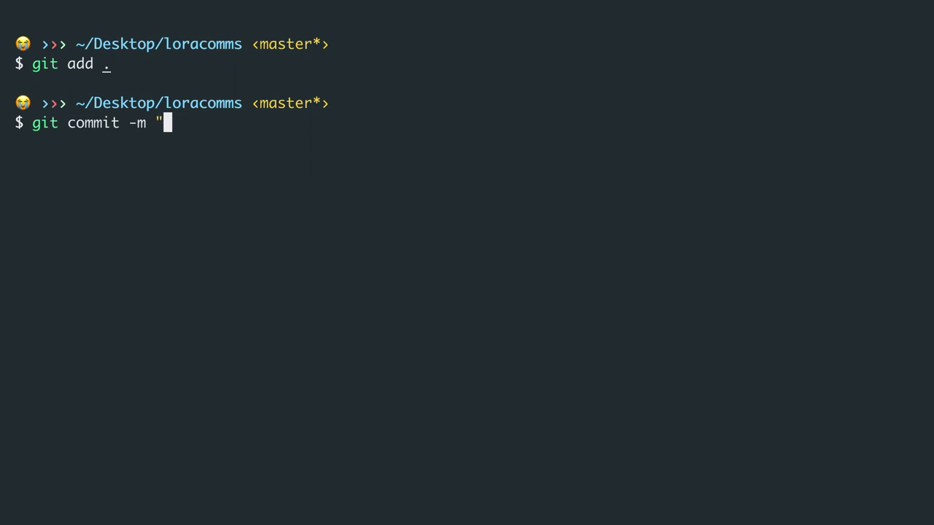
pyautogui.write('first commit')
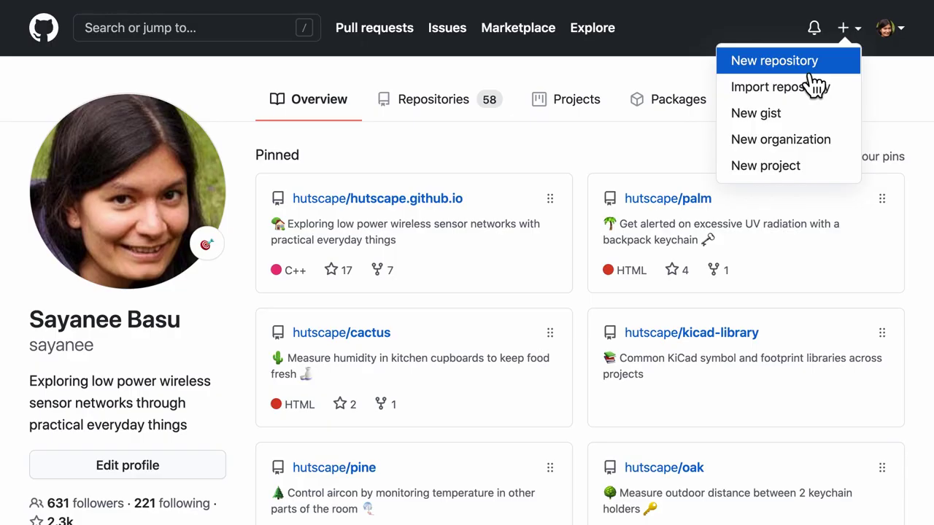
# Step: Create a public GitHub repository named loracomms with the description "LoRa communication with an E-Ink"
pyautogui.click(811, 73)
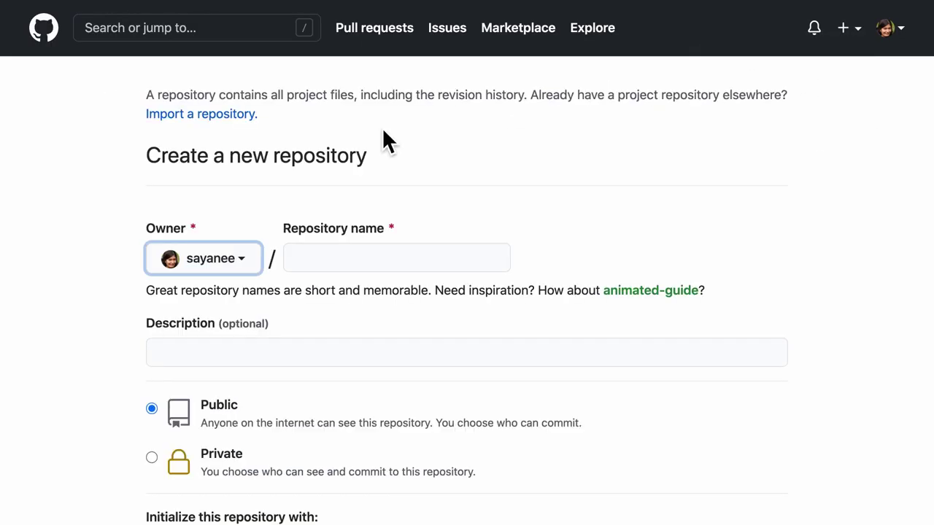
pyautogui.press('Tab')
pyautogui.write('loracomms')
pyautogui.click(276, 361)
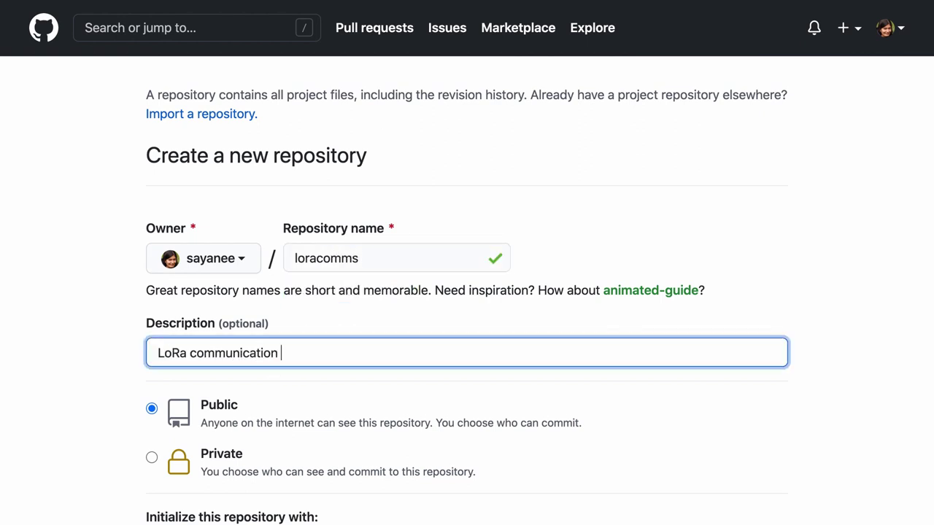
pyautogui.write('E-Ink')
pyautogui.scroll(-5, 189, 371)
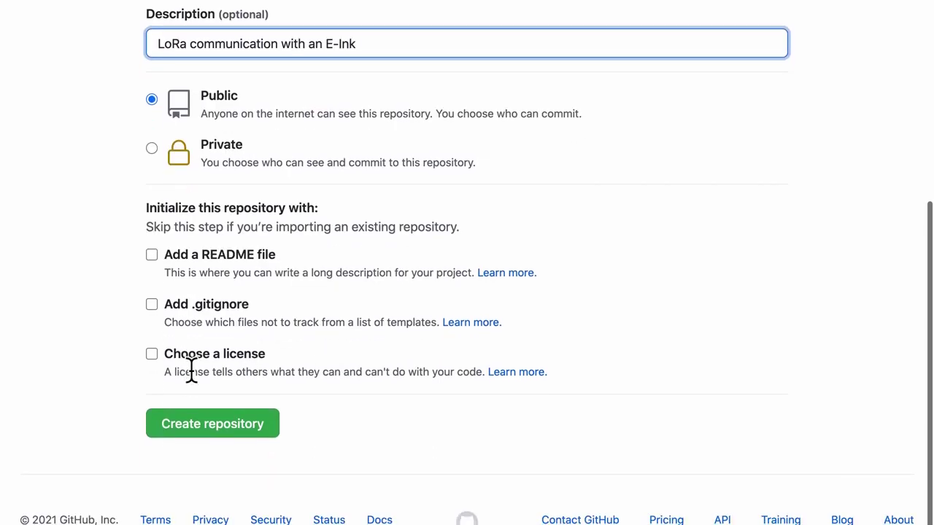
pyautogui.click(228, 432)
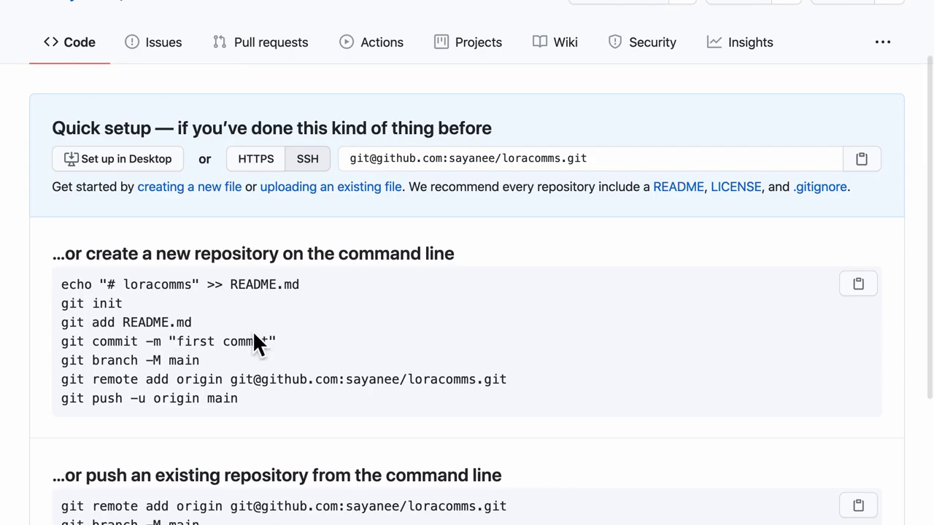
# Step: Add the new GitHub repository's SSH address as remote origin in the terminal and push master to it
pyautogui.tripleClick(126, 343)
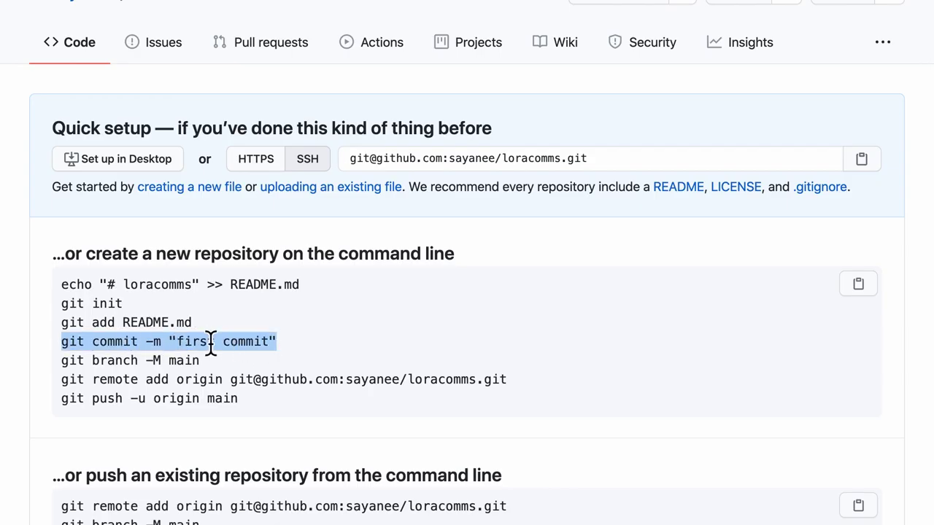
pyautogui.tripleClick(227, 379)
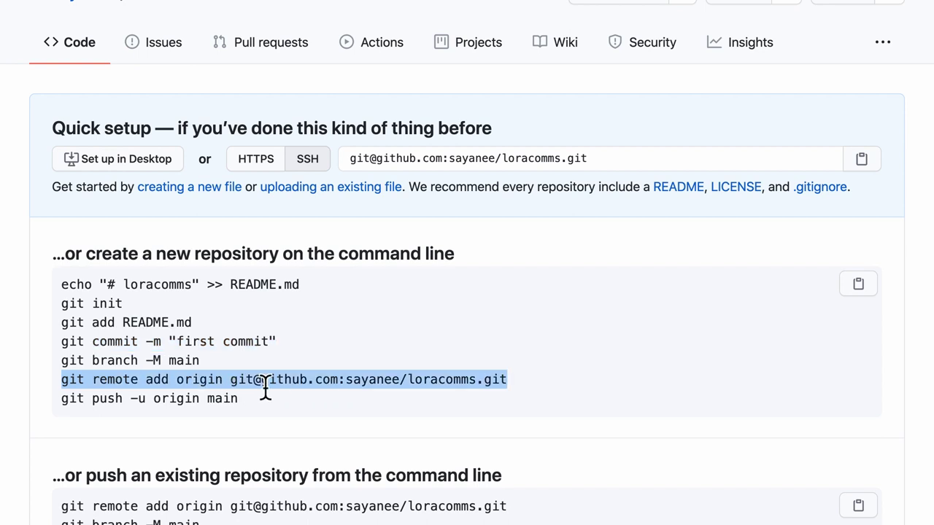
pyautogui.press('super+Tab')
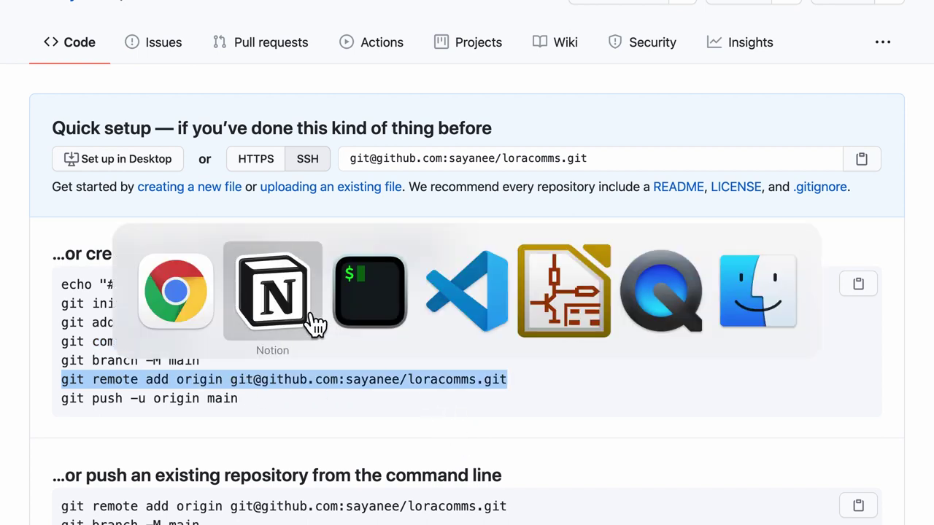
pyautogui.click(400, 320)
pyautogui.write('push origin ma')
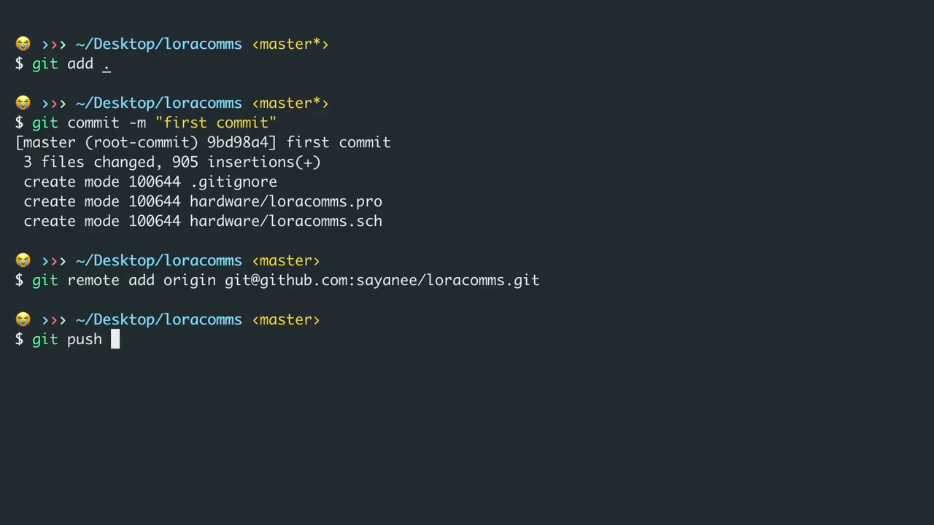
pyautogui.write('ster')
pyautogui.press('Return')
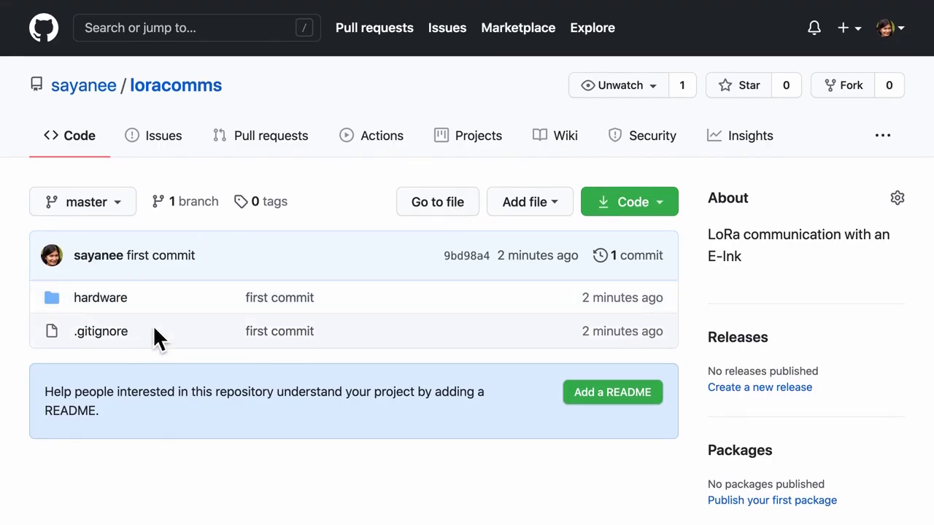
# Step: Open the hardware folder in the GitHub repository to check the pushed KiCad files, and return to the repository root
pyautogui.click(121, 302)
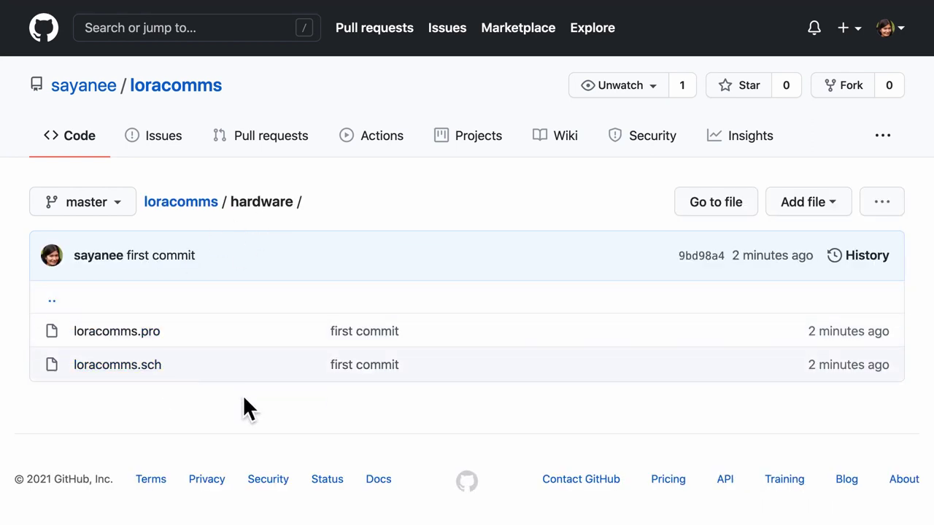
pyautogui.hotkey('alt', 'Left')
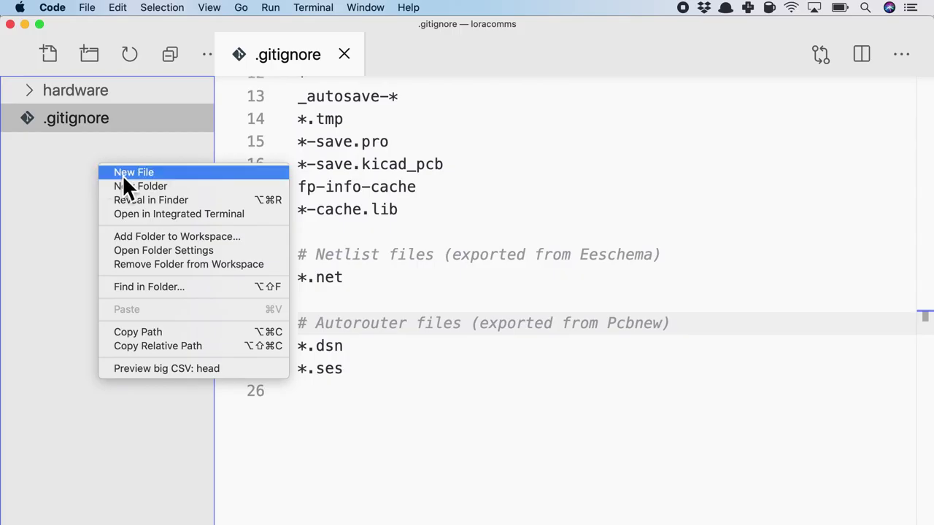
# Step: Create a readme.md file in the project root with the heading "# Lora Comms" and the line "A hello world project!"
pyautogui.click(125, 172)
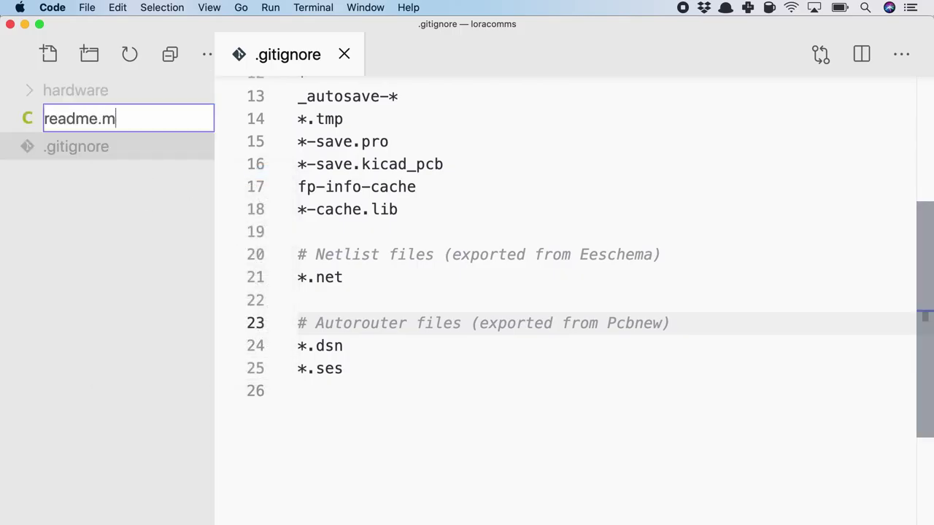
pyautogui.write('readme.md')
pyautogui.press('Return')
pyautogui.write('# Lora C')
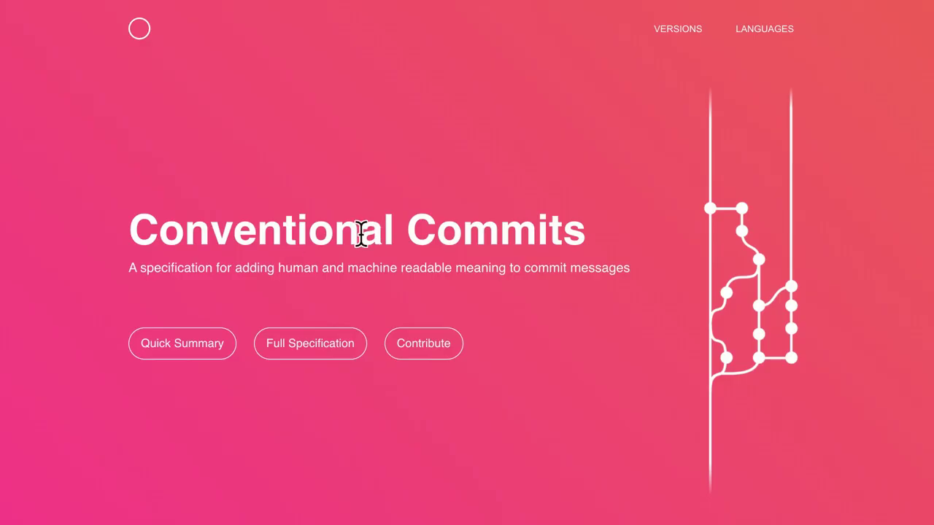
# Step: Read the summary and commit message structure on the Conventional Commits web page
pyautogui.tripleClick(360, 233)
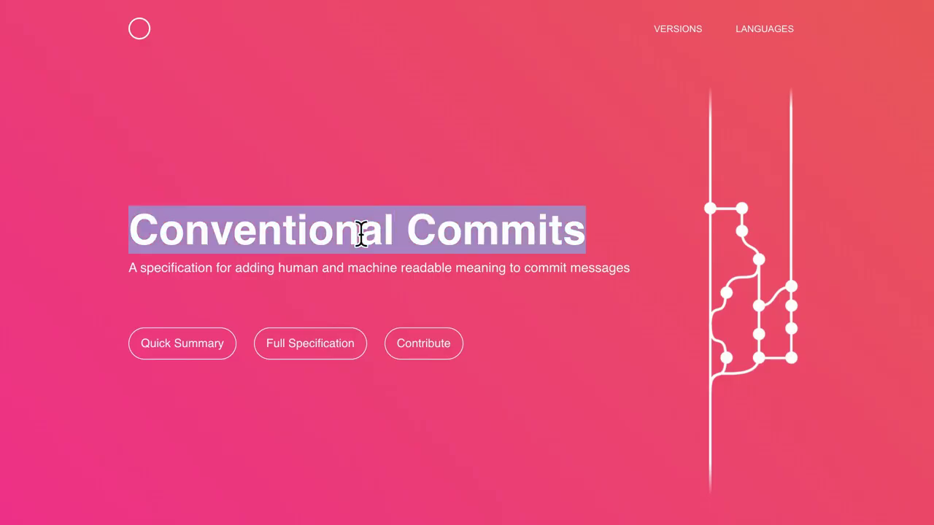
pyautogui.click(594, 352)
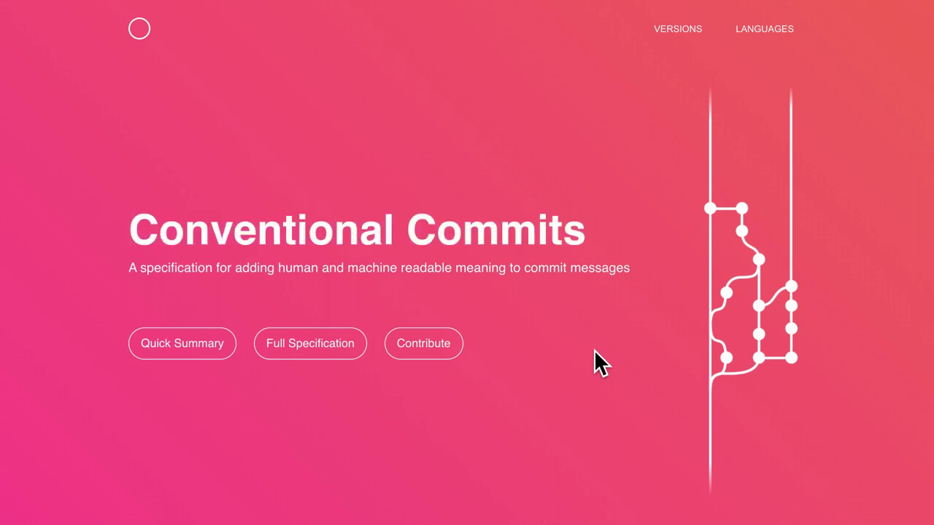
pyautogui.scroll(-2, 594, 351)
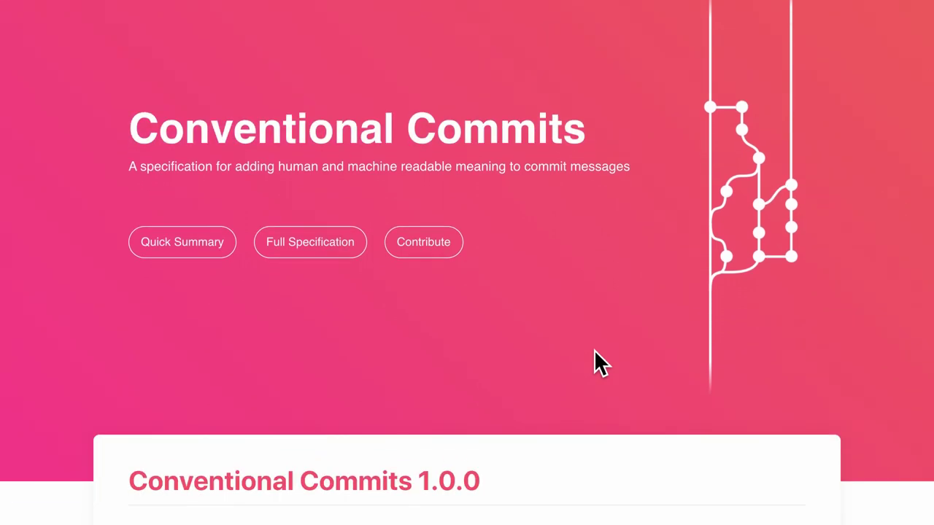
pyautogui.scroll(-3, 594, 350)
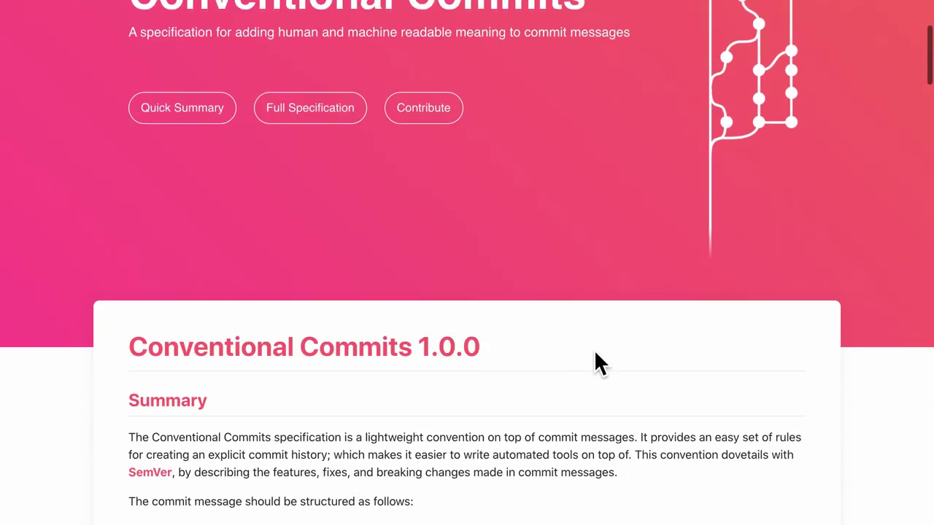
pyautogui.scroll(-5, 595, 354)
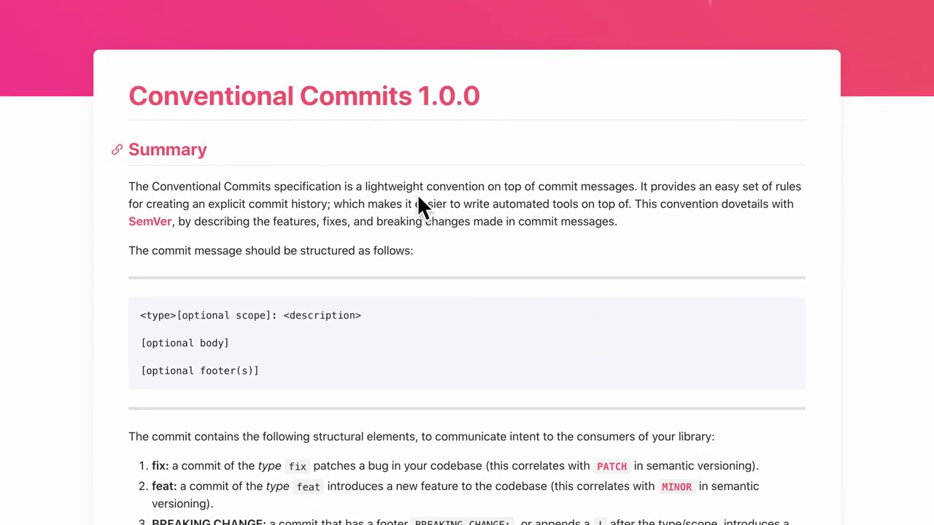
pyautogui.scroll(-1, 447, 254)
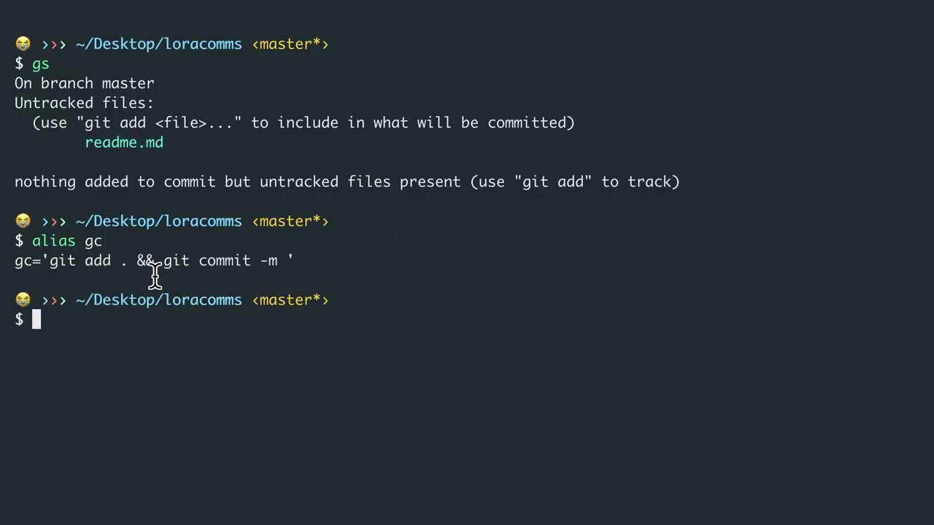
# Step: In the terminal, commit the readme through the gc alias with the message "docs: add readme" and push it with git push
pyautogui.moveTo(50, 262); pyautogui.dragTo(128, 264)
pyautogui.moveTo(189, 272); pyautogui.dragTo(278, 267)
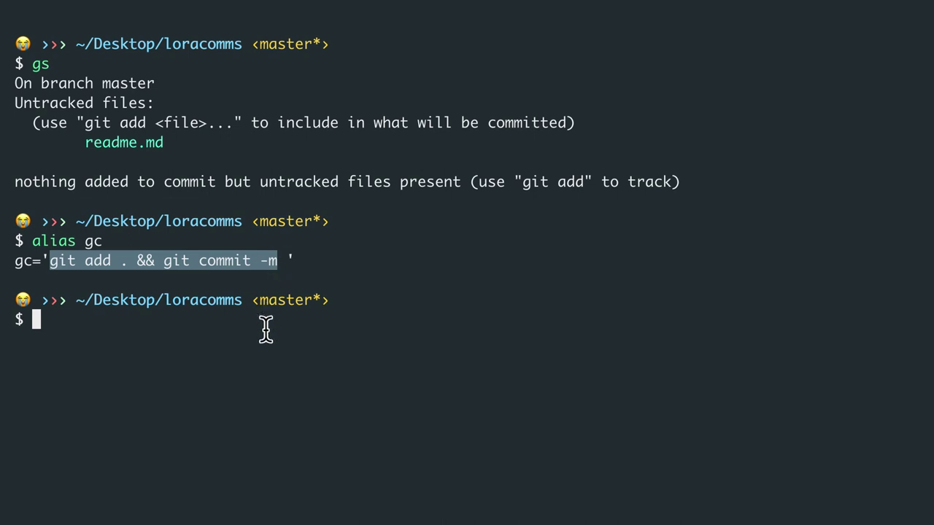
pyautogui.click(267, 329)
pyautogui.write('gc "')
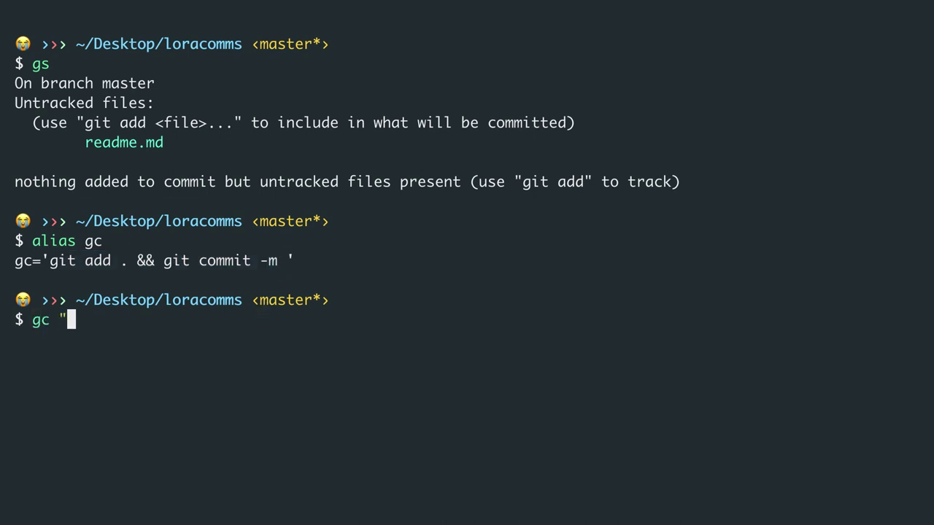
pyautogui.write('docs:')
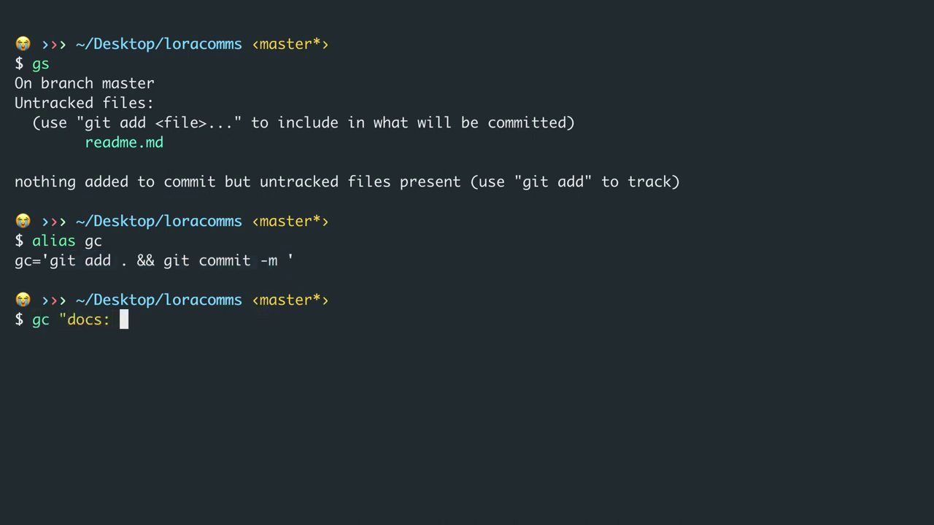
pyautogui.write(' add ')
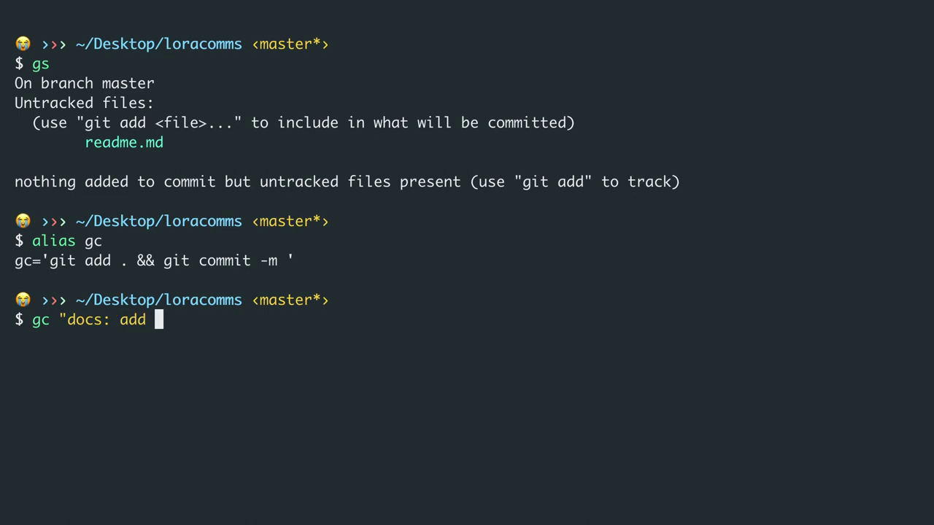
pyautogui.write('readme"')
pyautogui.press('Return')
pyautogui.write('git push')
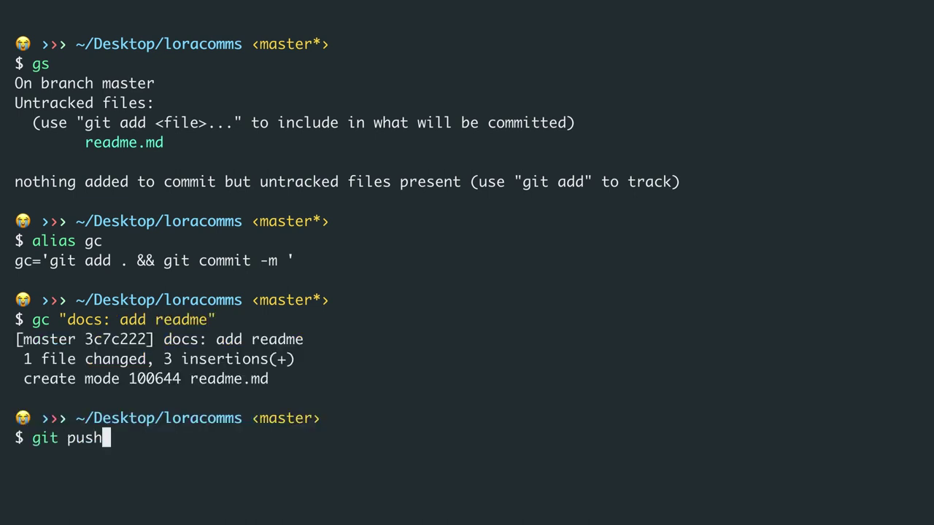
pyautogui.press('Return')
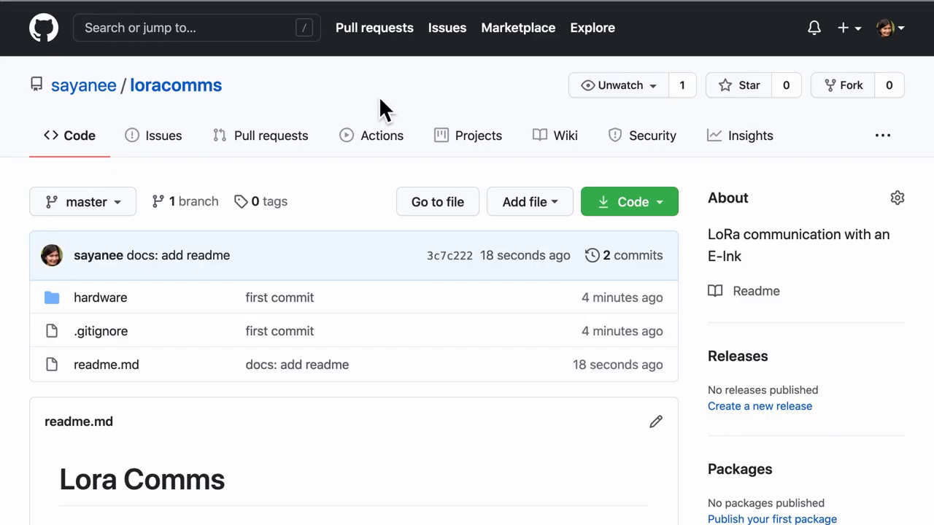
# Step: Check the pushed readme.md and the file list on the loracomms GitHub repository page
pyautogui.scroll(-3, 183, 408)
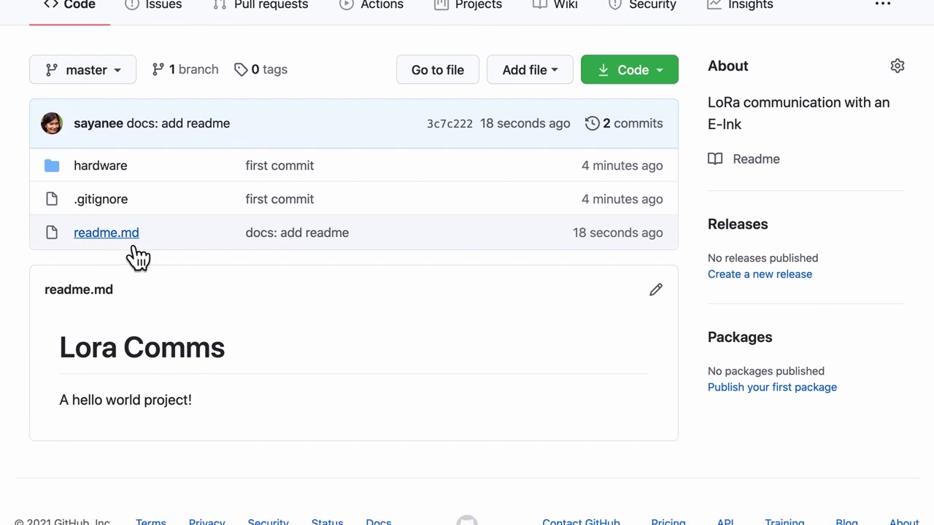
pyautogui.scroll(2, 281, 354)
pyautogui.moveTo(240, 197); pyautogui.dragTo(127, 197)
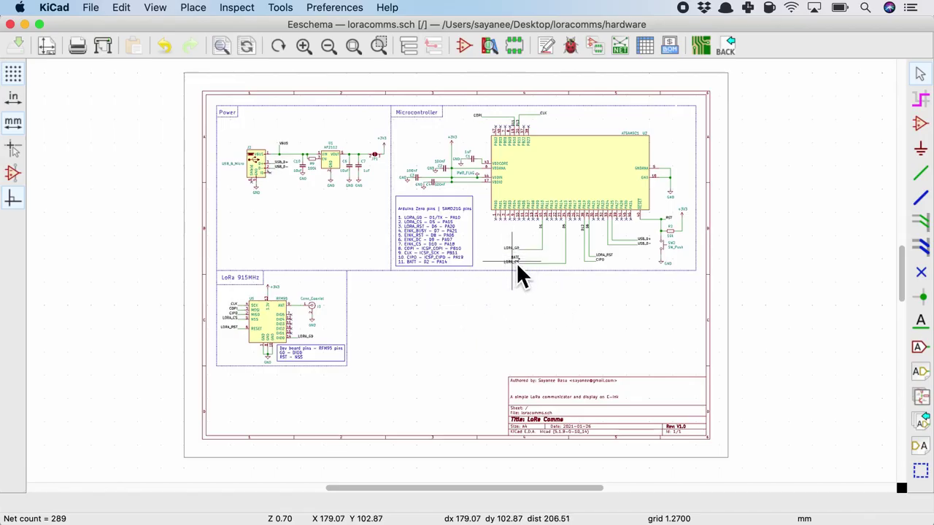
# Step: In the Eeschema schematic, delete the unconnected BATT label between LORA_G0 and LORA_CS
pyautogui.scroll(5, 515, 262)
pyautogui.scroll(3, 466, 277)
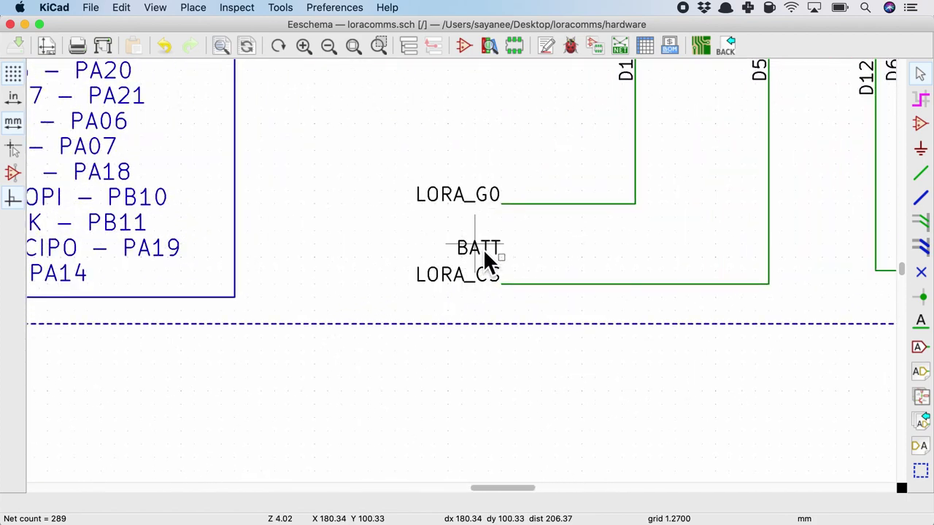
pyautogui.press('Escape')
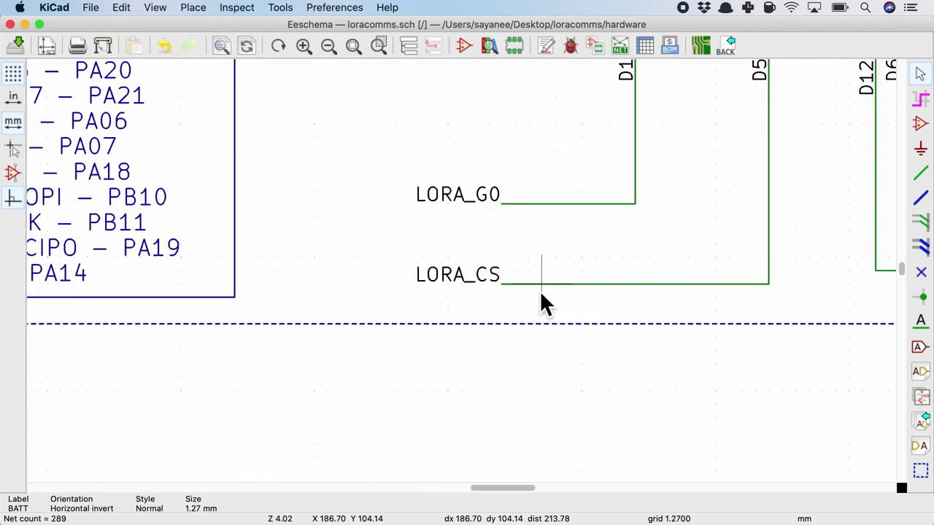
# Step: Delete solder jumper JP1 and wire the regulator's VOUT line directly to the +3V3 branch
pyautogui.scroll(-6, 466, 280)
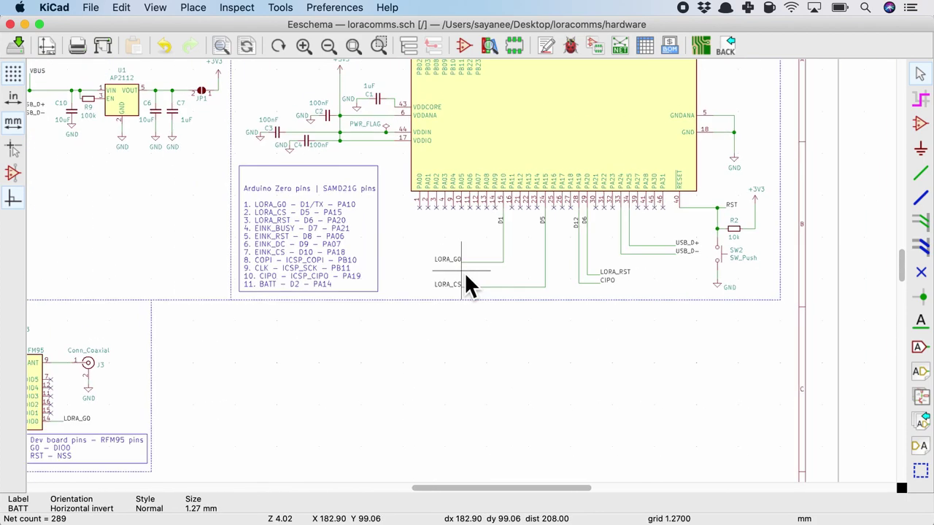
pyautogui.scroll(6, 272, 140)
pyautogui.press('Delete')
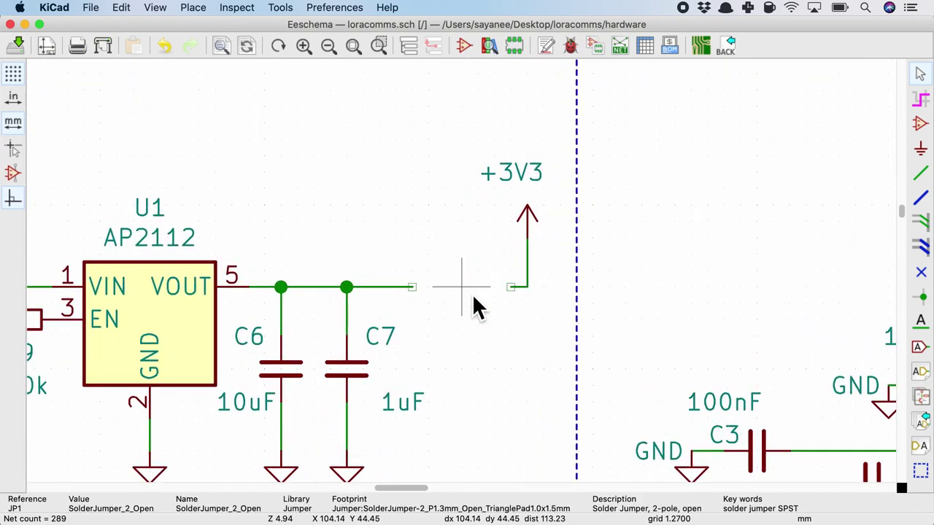
pyautogui.click(921, 173)
pyautogui.click(416, 288)
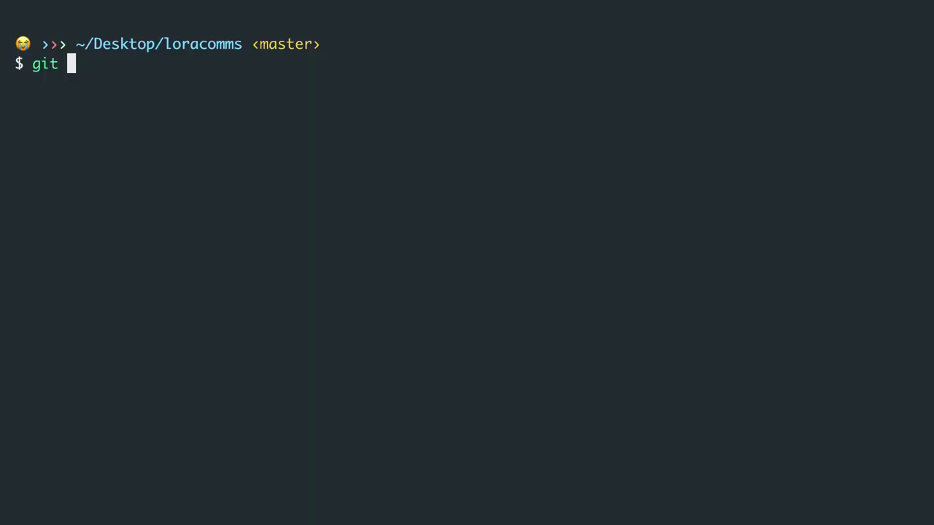
# Step: Run the gs alias in the terminal to check which project files Git reports as modified
pyautogui.press('BackSpace')
pyautogui.press('BackSpace')
pyautogui.press('BackSpace')
pyautogui.write('s')
pyautogui.press('Return')
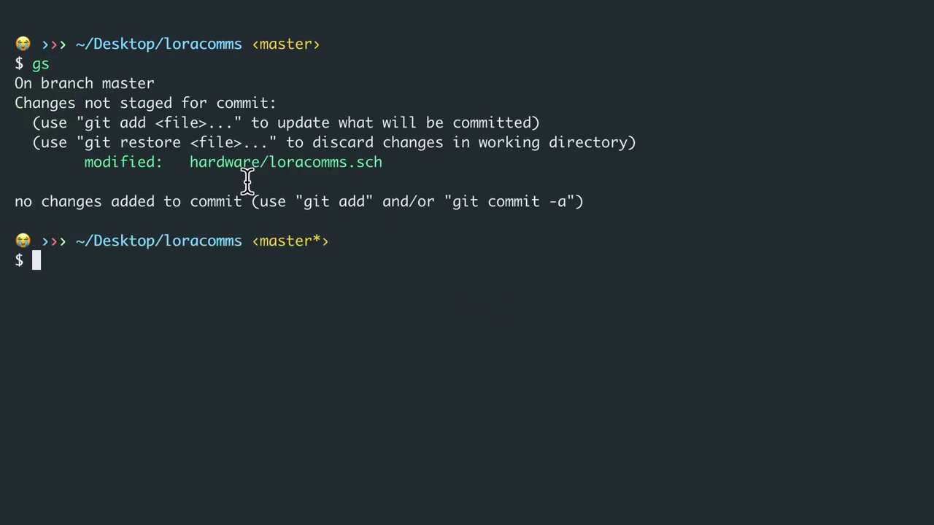
pyautogui.doubleClick(244, 172)
pyautogui.click(245, 172)
pyautogui.click(413, 169)
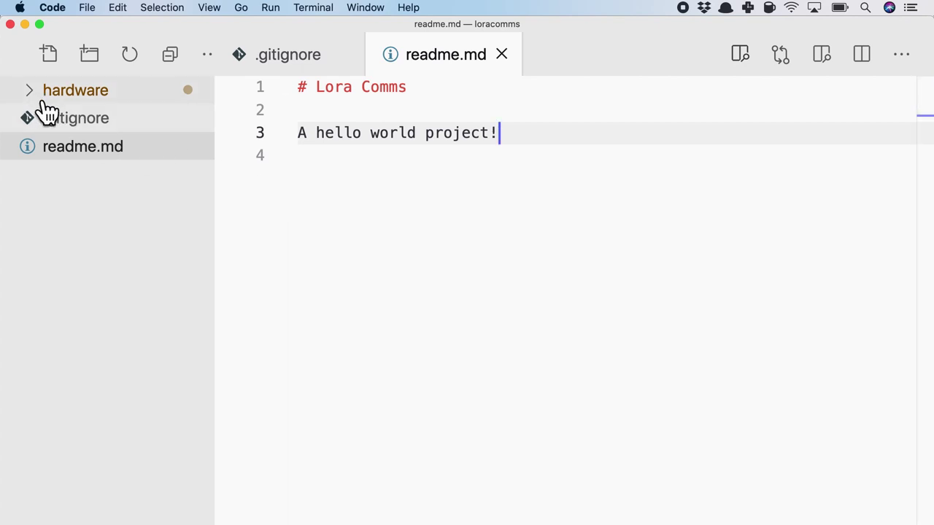
# Step: Open loracomms.sch from the hardware folder in the code editor and read through the schematic's text
pyautogui.click(41, 98)
pyautogui.click(102, 179)
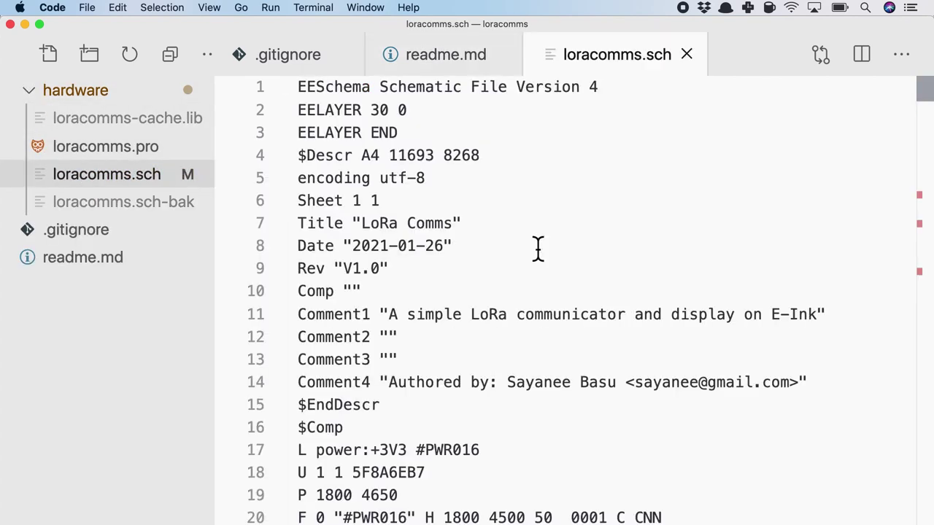
pyautogui.scroll(-7, 538, 248)
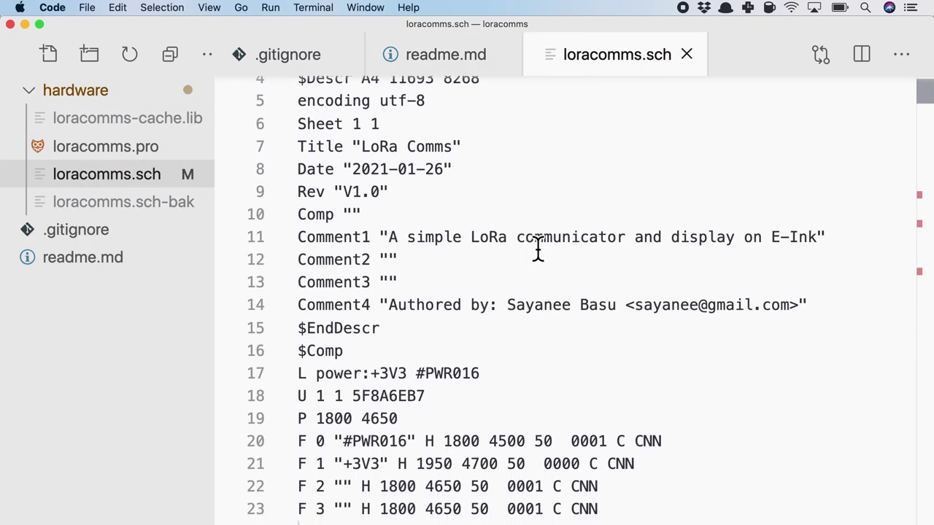
pyautogui.scroll(-12, 538, 248)
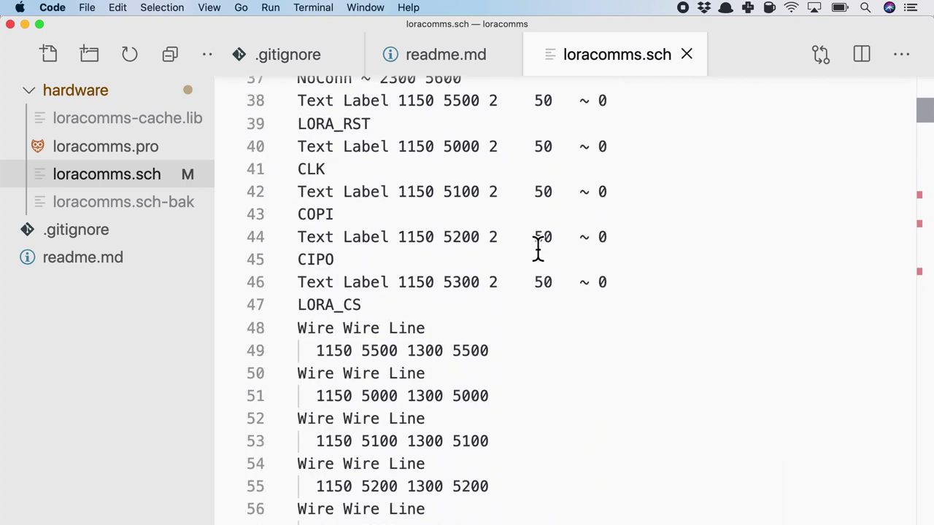
pyautogui.scroll(-6, 538, 250)
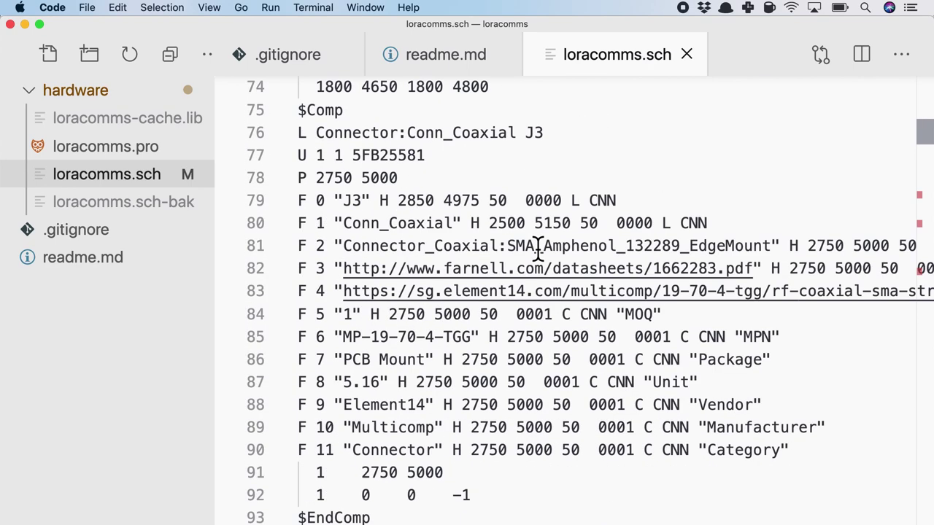
# Step: Step through the first three Git changes in loracomms.sch with the inline diff view, and close it
pyautogui.moveTo(930, 210); pyautogui.dragTo(927, 198)
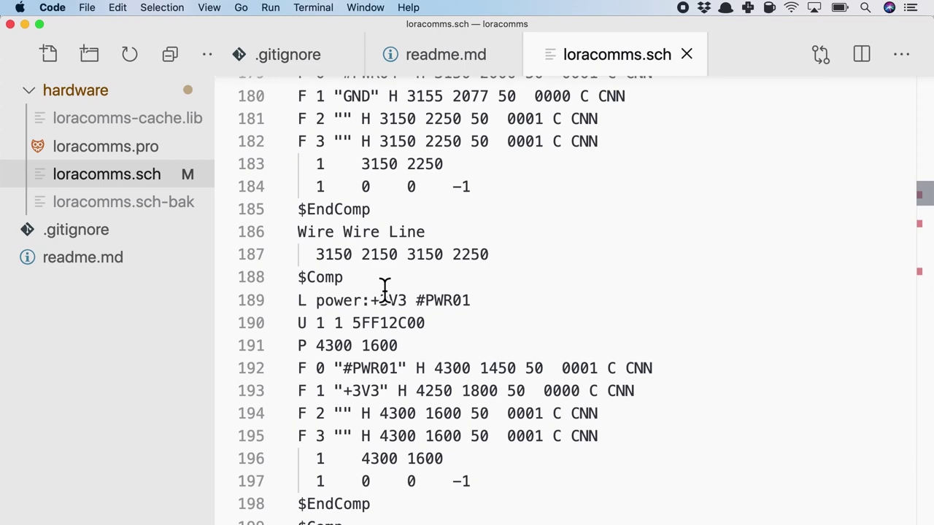
pyautogui.scroll(-1, 384, 286)
pyautogui.hotkey('alt', 'F3')
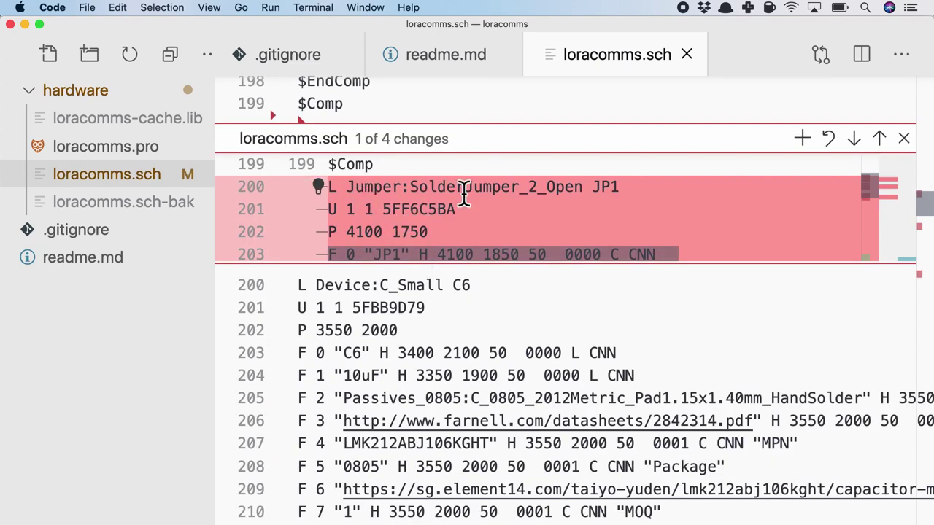
pyautogui.hotkey('alt', 'F3')
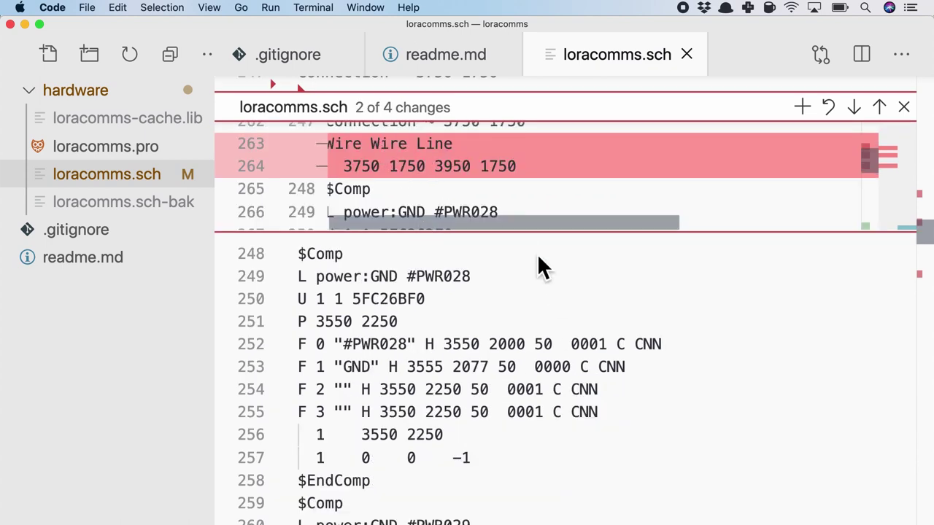
pyautogui.hotkey('alt', 'F3')
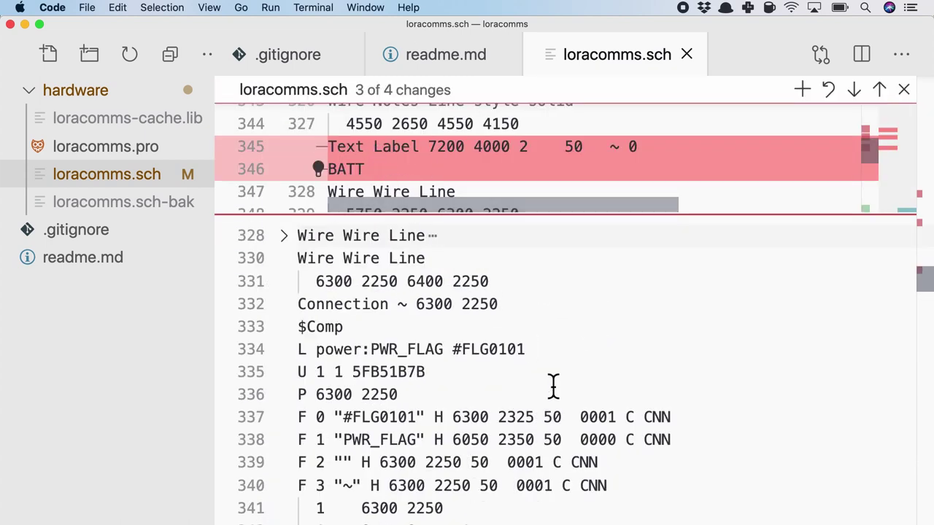
pyautogui.scroll(5, 553, 386)
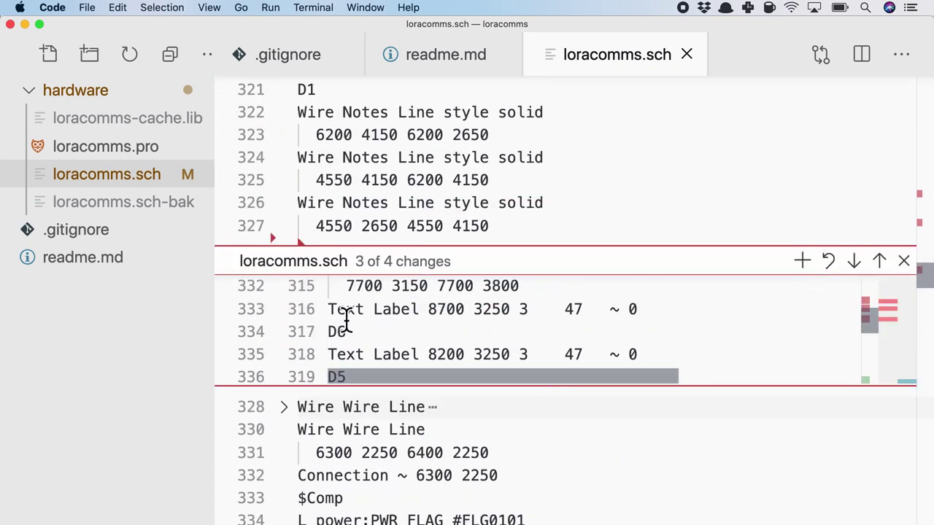
pyautogui.press('Escape')
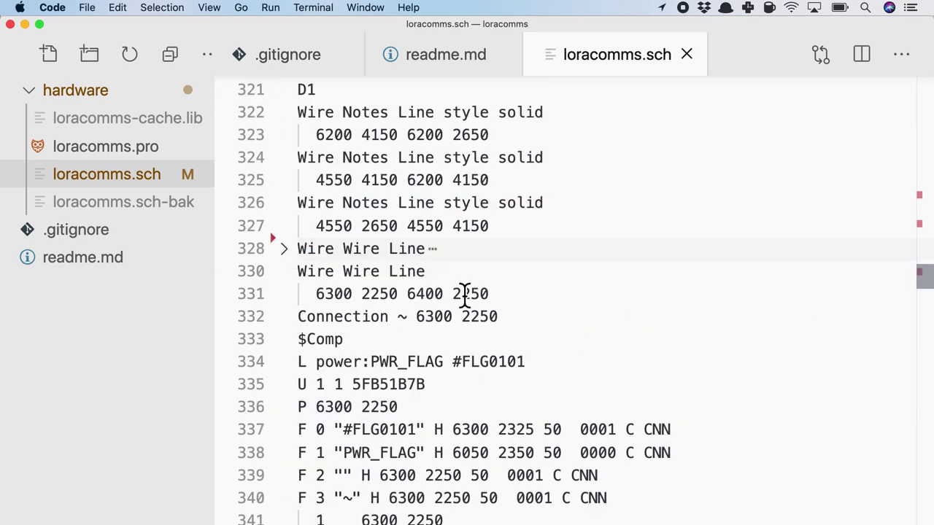
pyautogui.scroll(4, 487, 340)
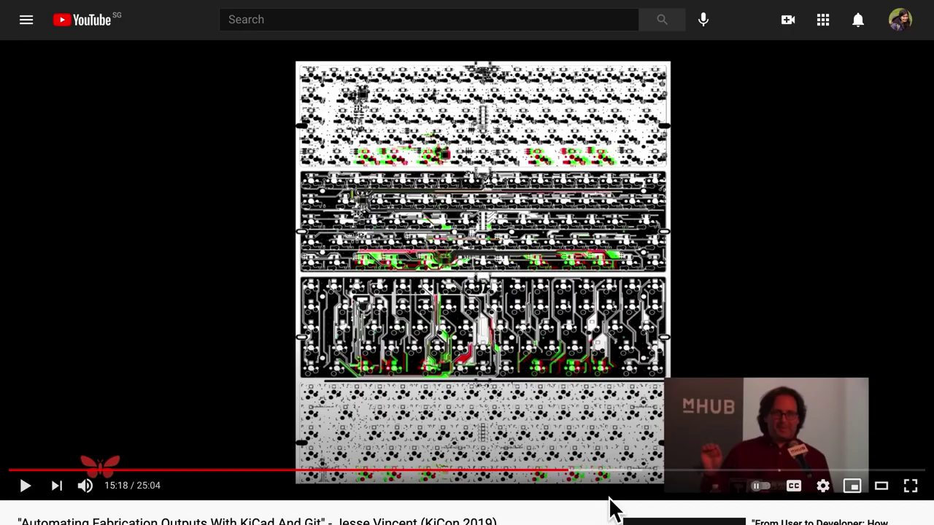
# Step: View the title of the YouTube talk about automating fabrication outputs with KiCad and Git
pyautogui.scroll(-1, 611, 509)
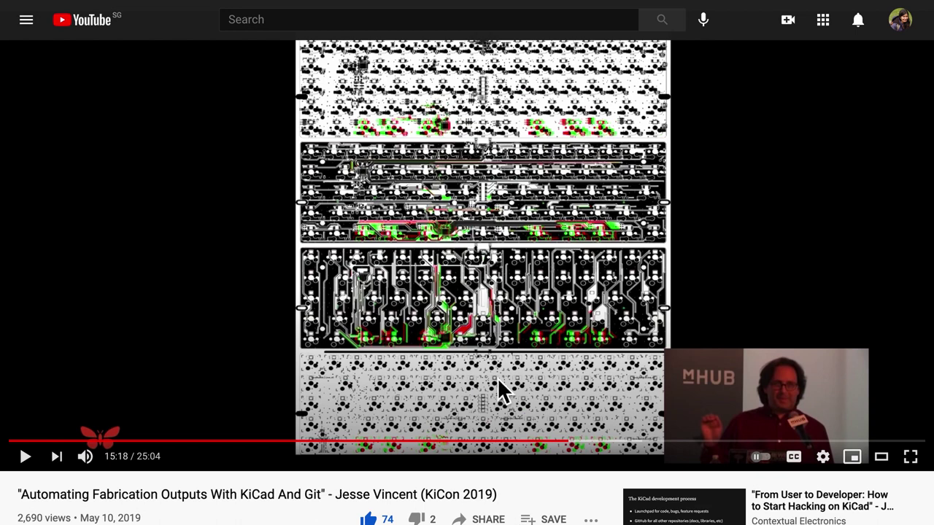
# Step: Switch to the obra/kicad-tools GitHub repository and read the README's Fabrication outputs list, highlighting the schematics, BOM and interactive HTML BOM entries
pyautogui.hotkey('ctrl', 'Tab')
pyautogui.scroll(-1, 497, 377)
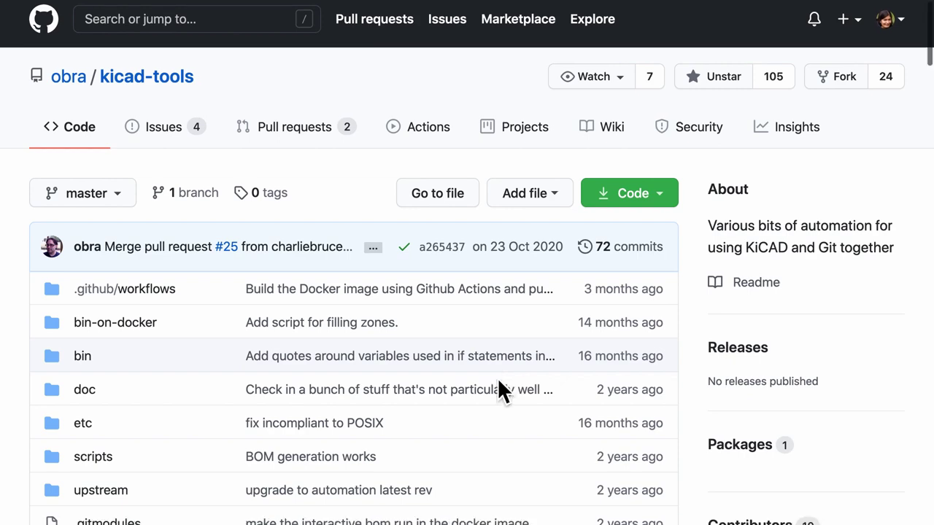
pyautogui.scroll(-10, 498, 380)
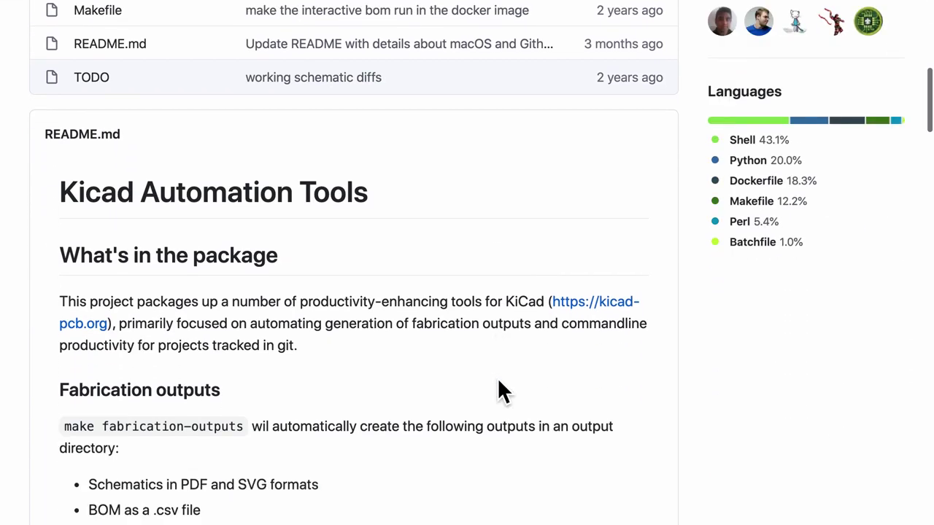
pyautogui.scroll(-1, 496, 391)
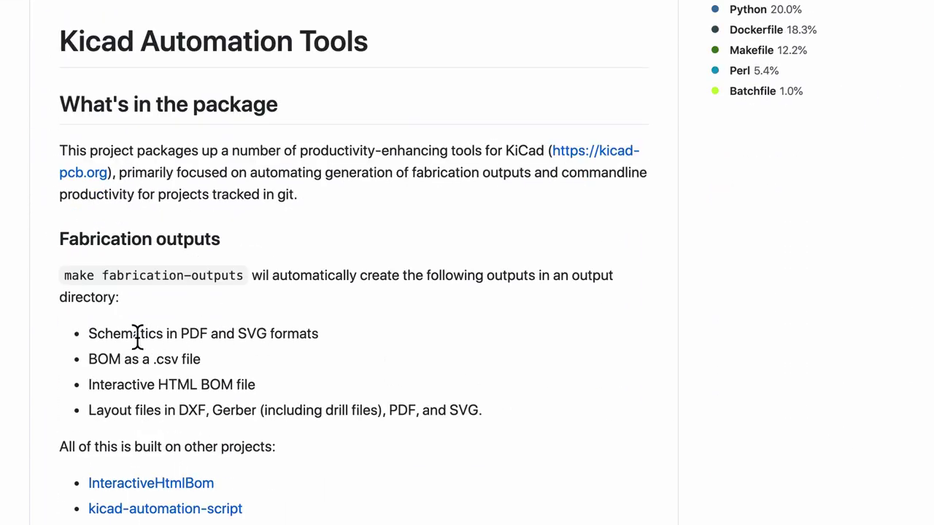
pyautogui.moveTo(134, 335); pyautogui.dragTo(349, 342)
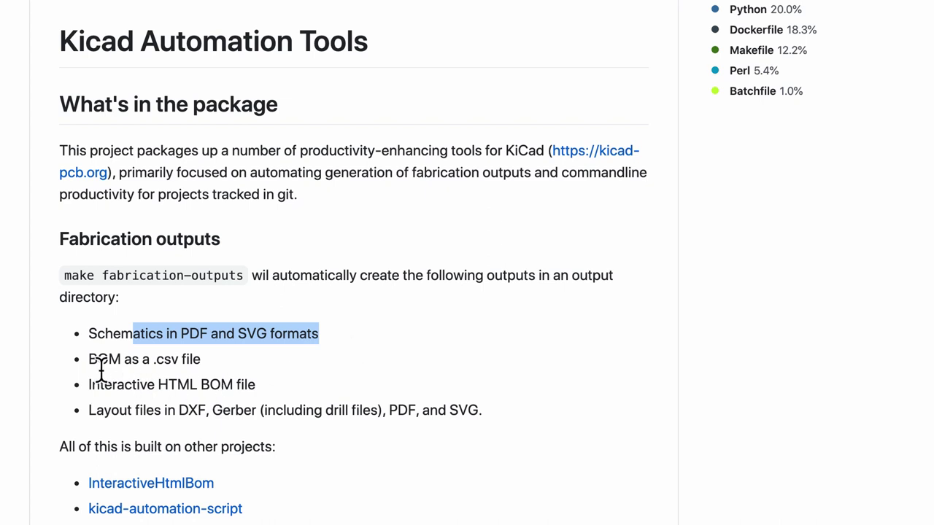
pyautogui.moveTo(89, 359); pyautogui.dragTo(202, 360)
pyautogui.tripleClick(224, 385)
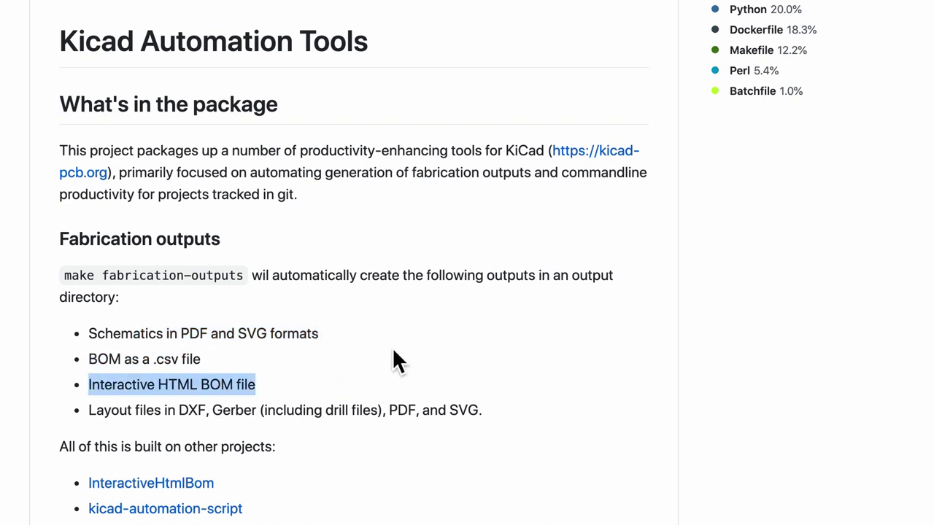
pyautogui.scroll(5, 394, 358)
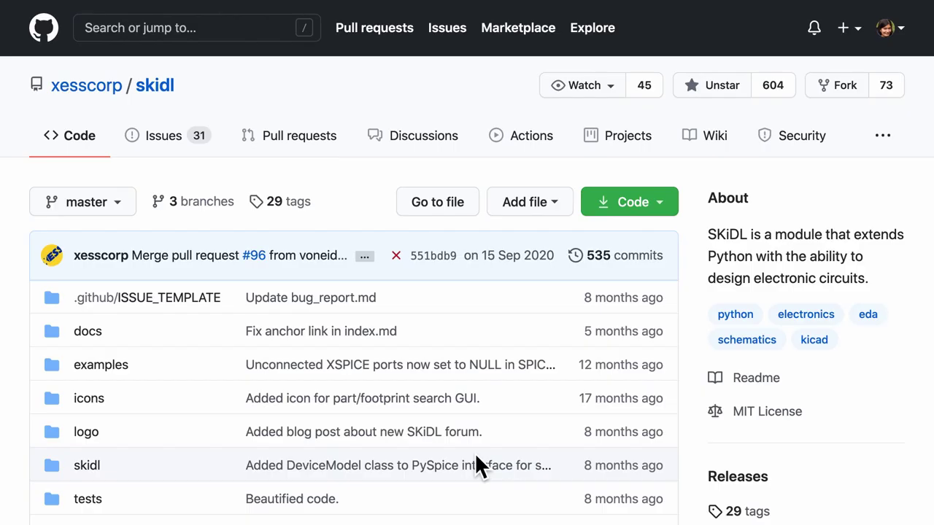